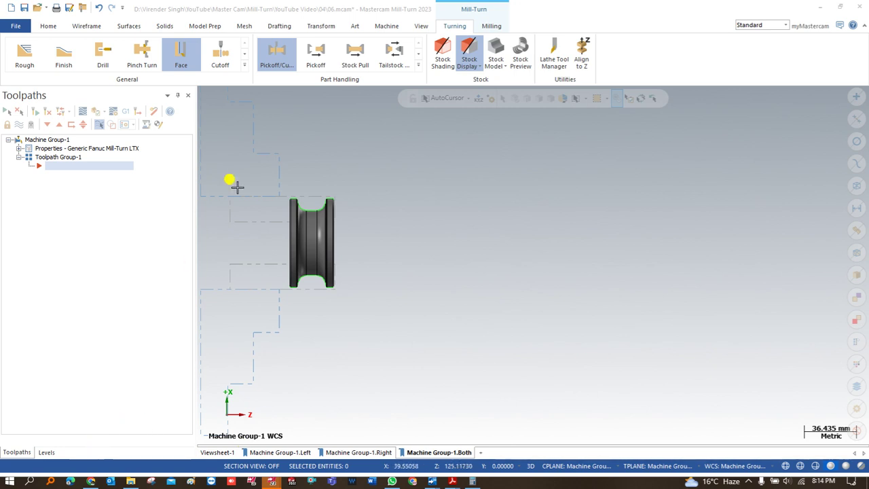
scroll(237, 218, up, 3)
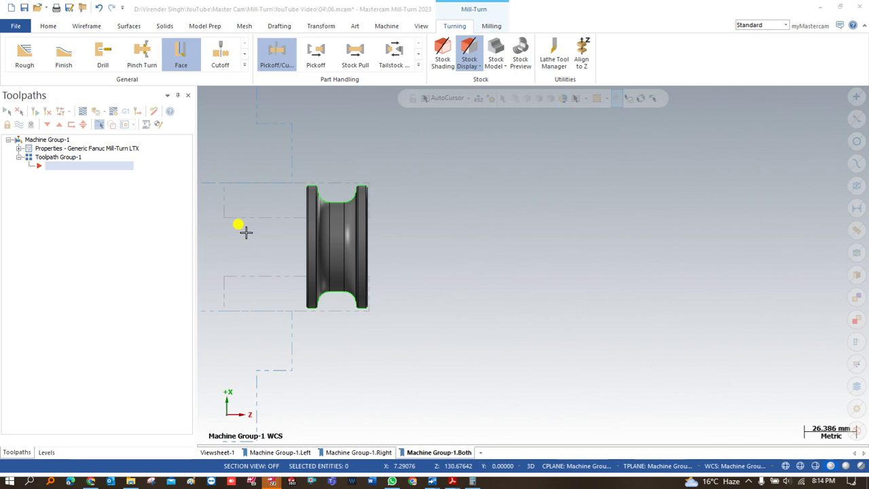
scroll(275, 246, down, 5)
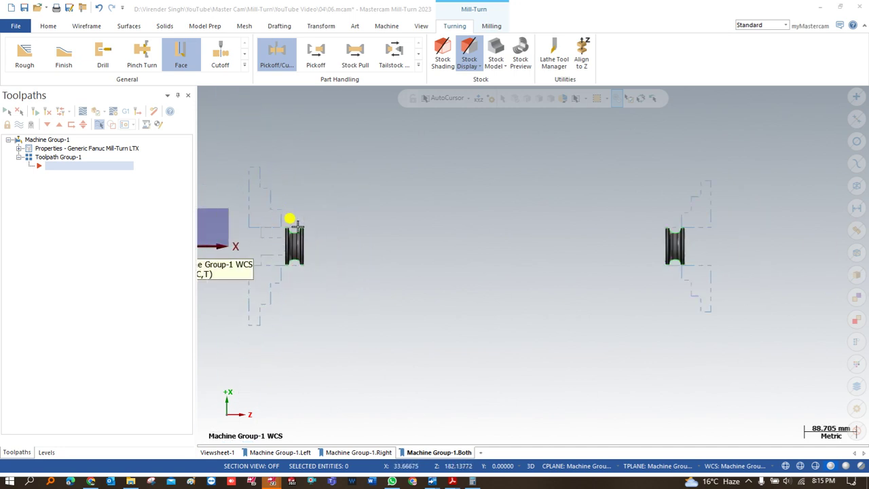
scroll(278, 234, up, 2)
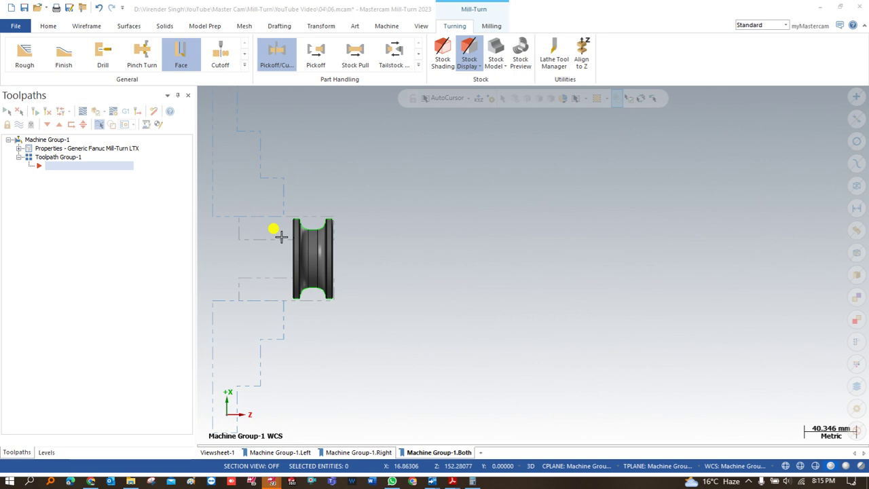
scroll(281, 249, up, 2)
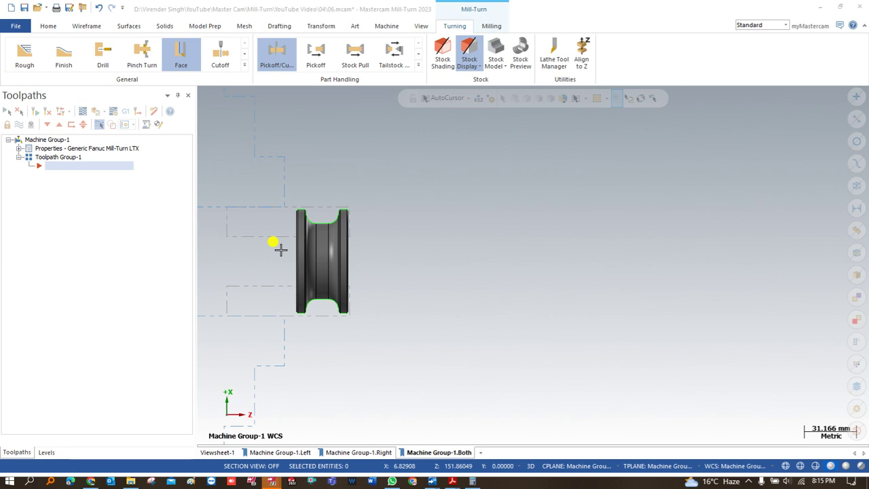
scroll(280, 250, up, 1)
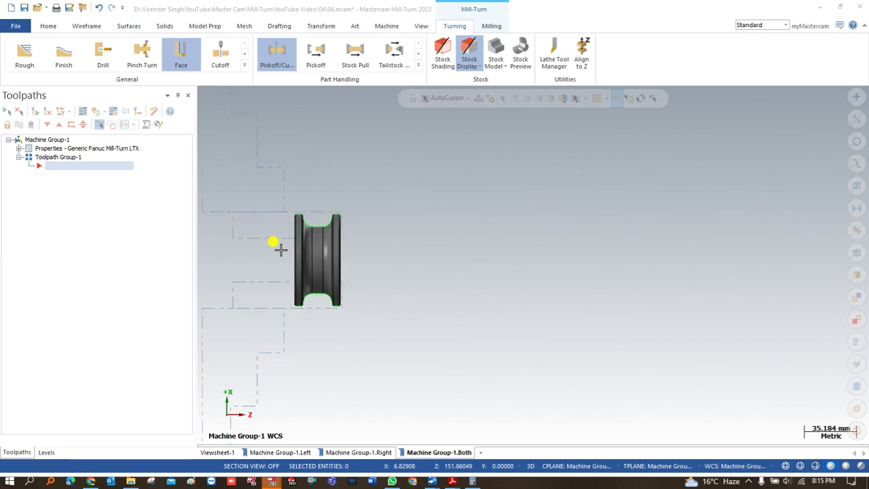
scroll(265, 247, up, 2)
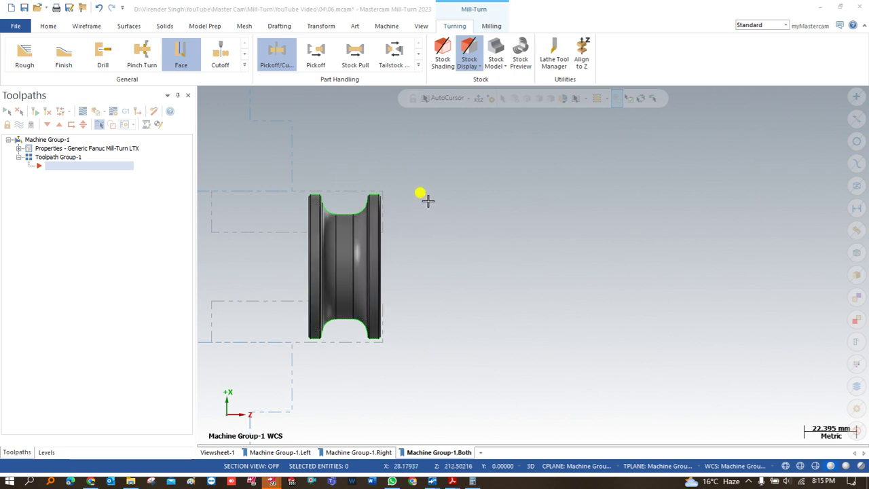
- Start a Face turning toolpath and set its axis combination to Lower Left
click(244, 65)
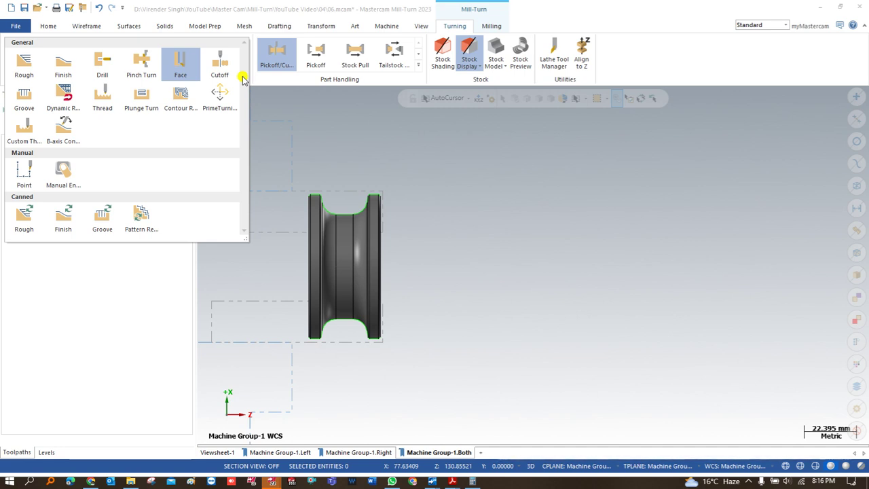
click(176, 62)
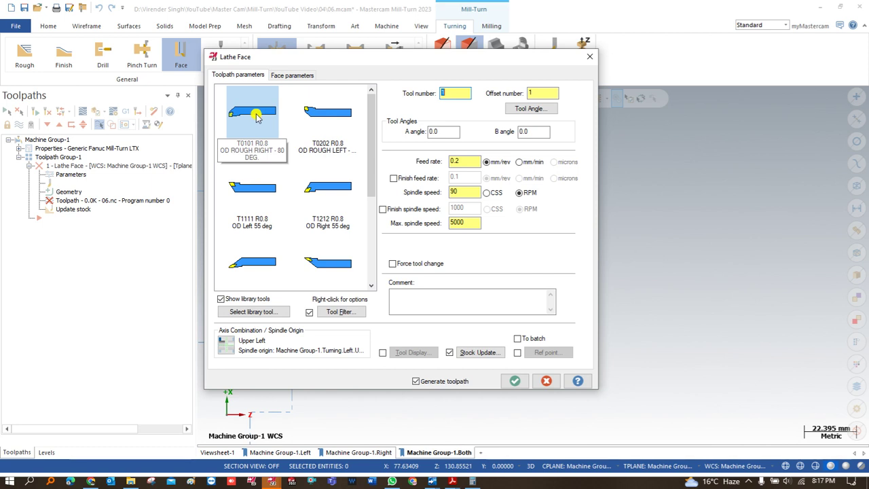
click(226, 345)
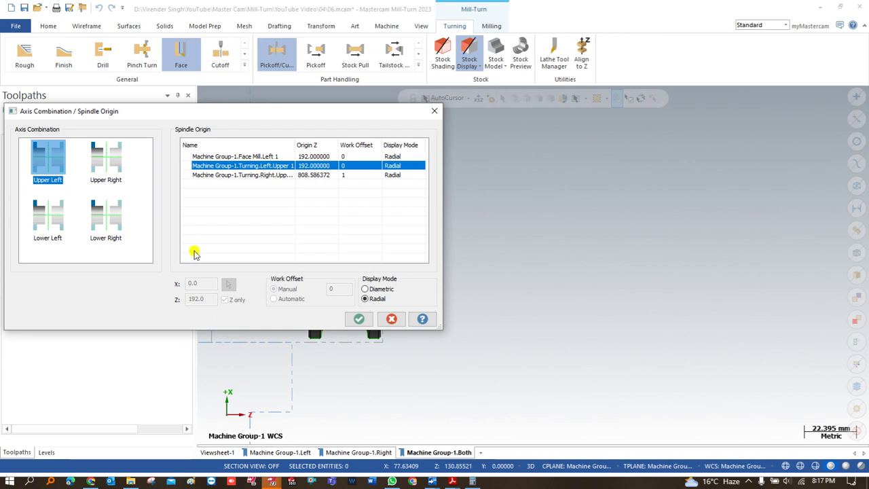
drag(158, 115, 184, 116)
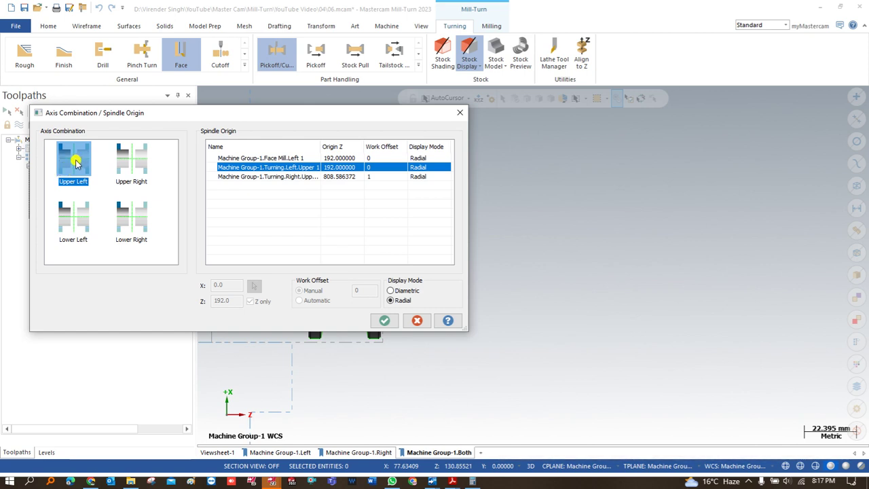
click(67, 224)
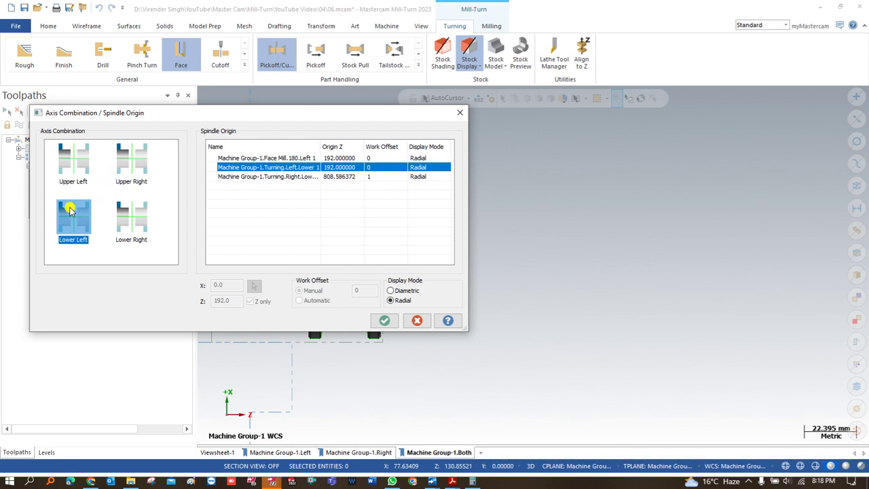
click(136, 167)
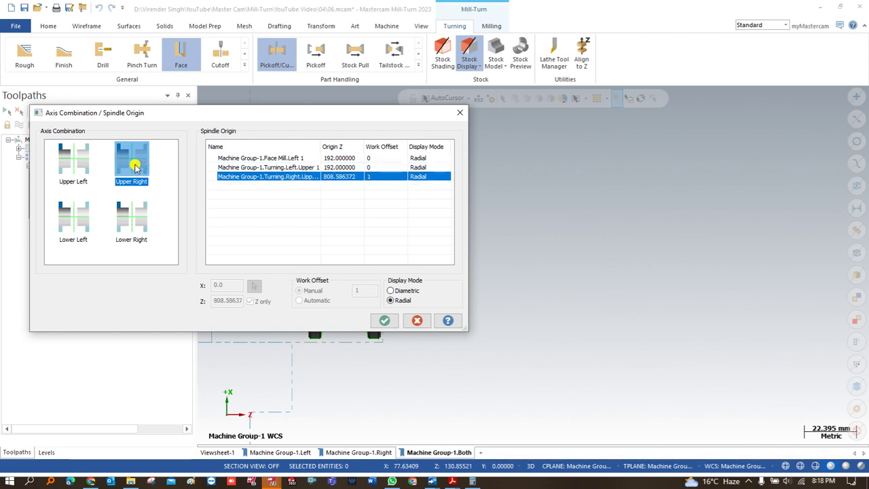
click(129, 167)
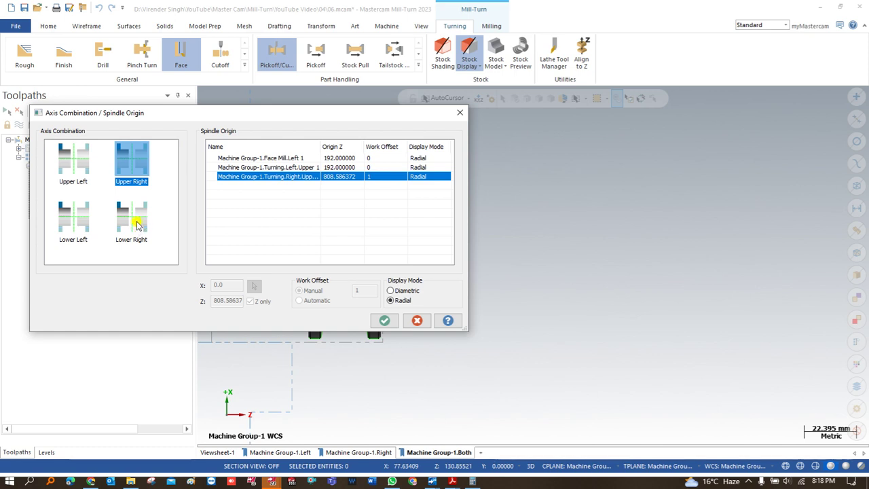
click(73, 223)
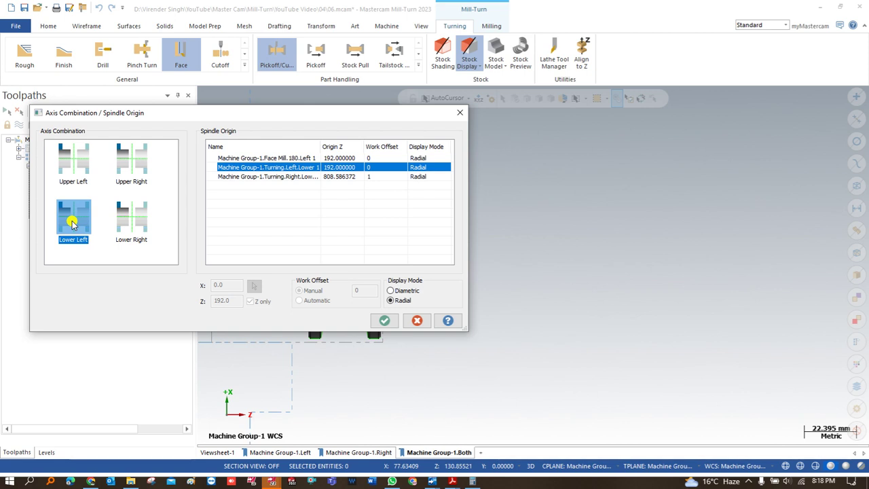
click(375, 320)
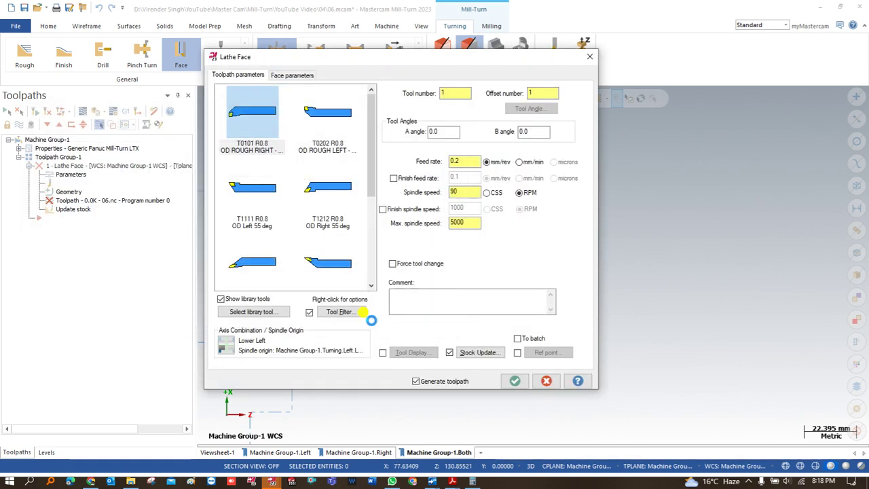
- Choose the T0202 OD ROUGH LEFT tool and set identical approach and retract reference points at about X 37.84, Z 11.64, clear of the part's lower corner
click(324, 115)
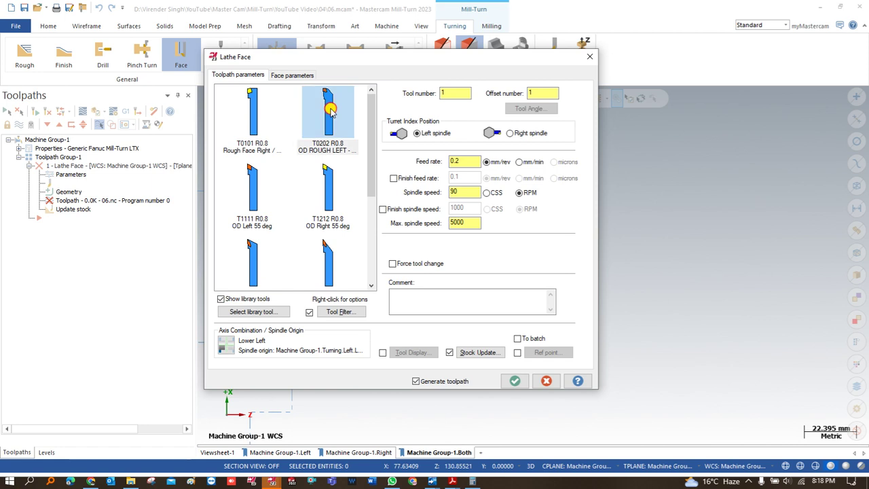
click(517, 352)
click(546, 352)
click(42, 194)
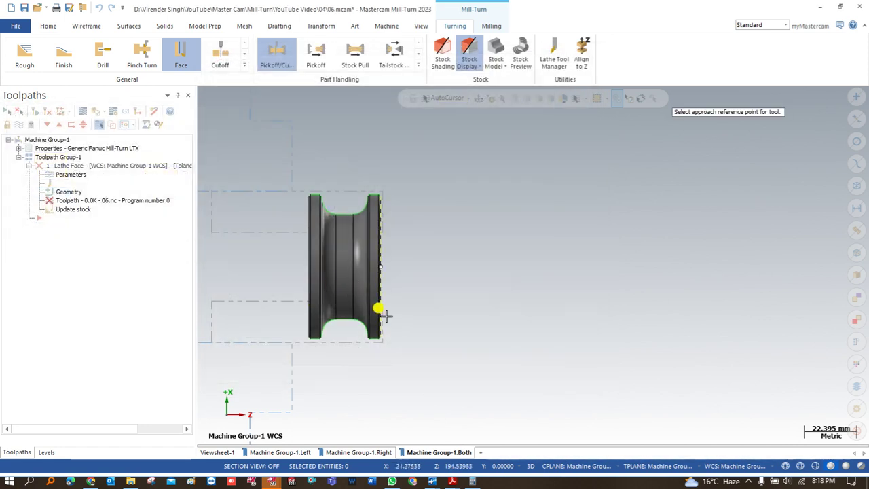
click(400, 347)
click(107, 178)
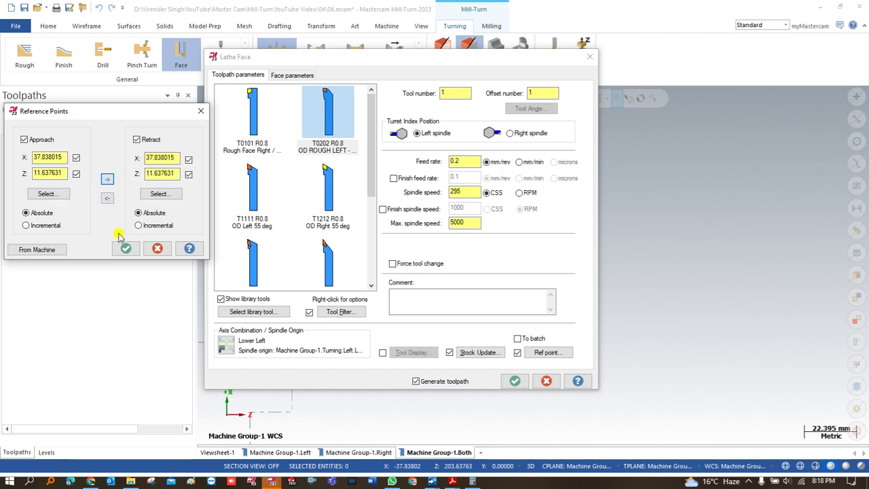
click(126, 248)
- Enable a rough stepover of 1.0, set the overcut amount to 1.0, and generate the facing toolpath
click(292, 76)
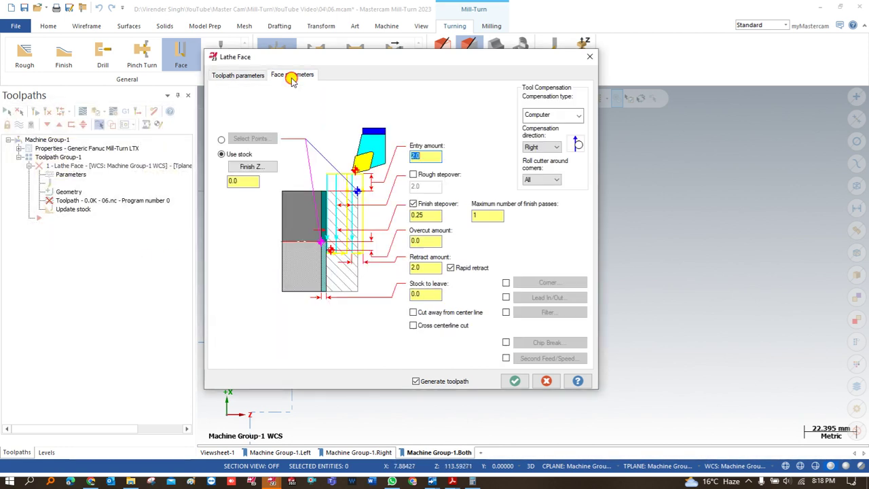
click(413, 175)
text(1)
double_click(423, 240)
text(1)
key(Tab)
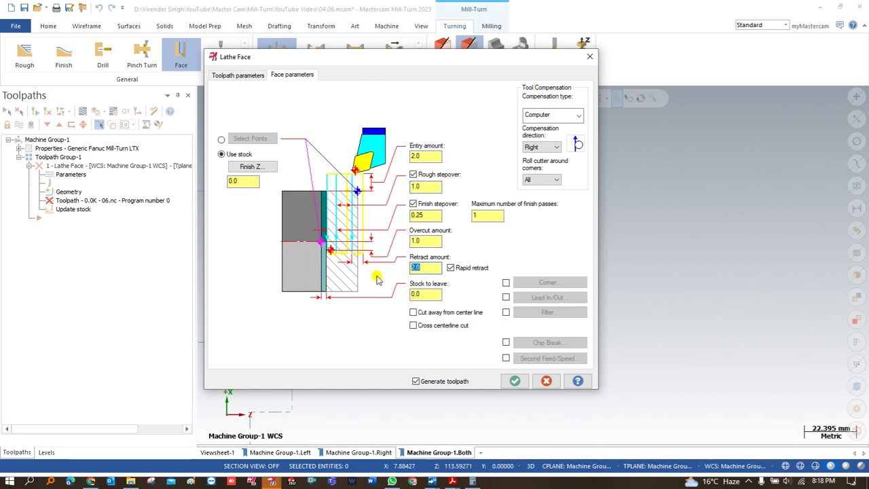
click(515, 381)
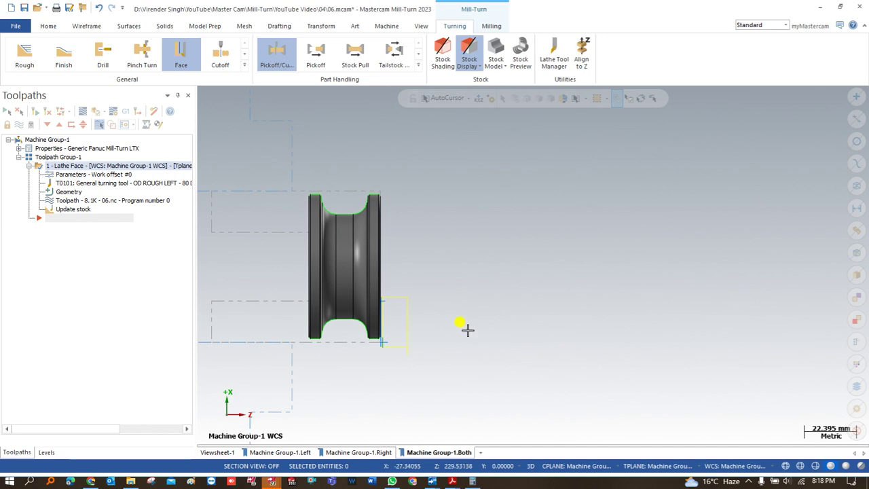
- Backplot the Lathe Face operation to check the lower turret tool's motion
click(83, 111)
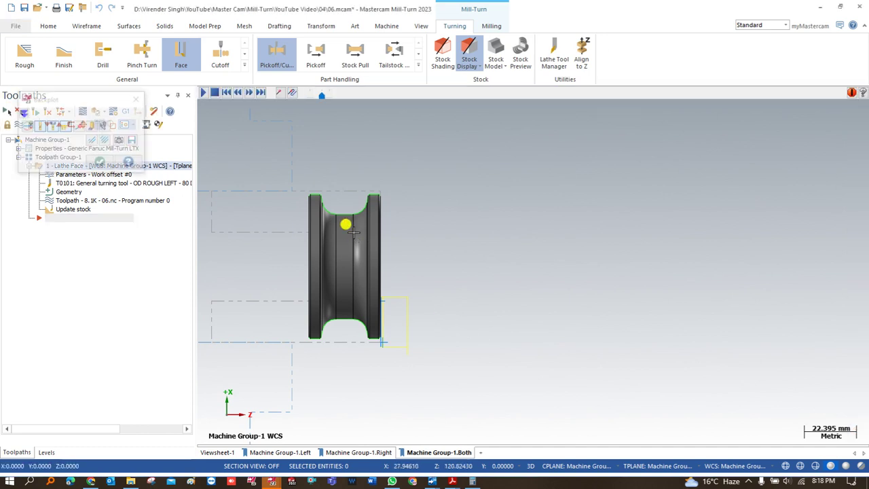
scroll(341, 225, down, 4)
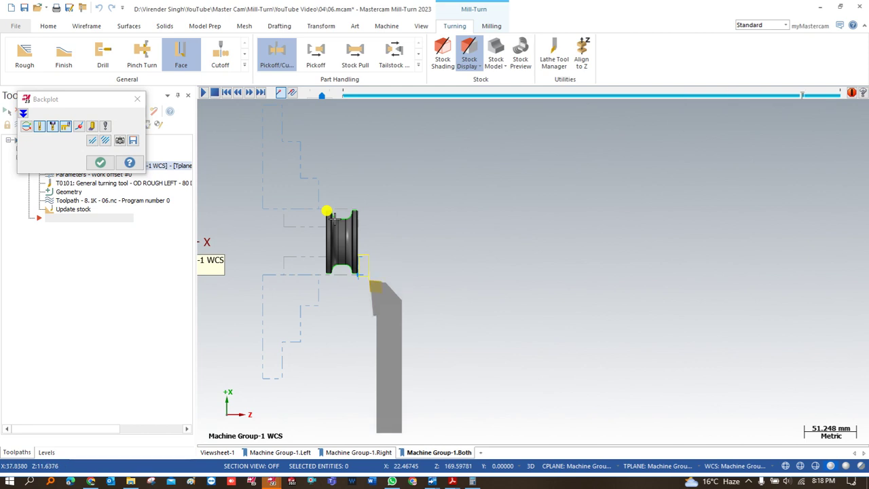
scroll(347, 234, up, 1)
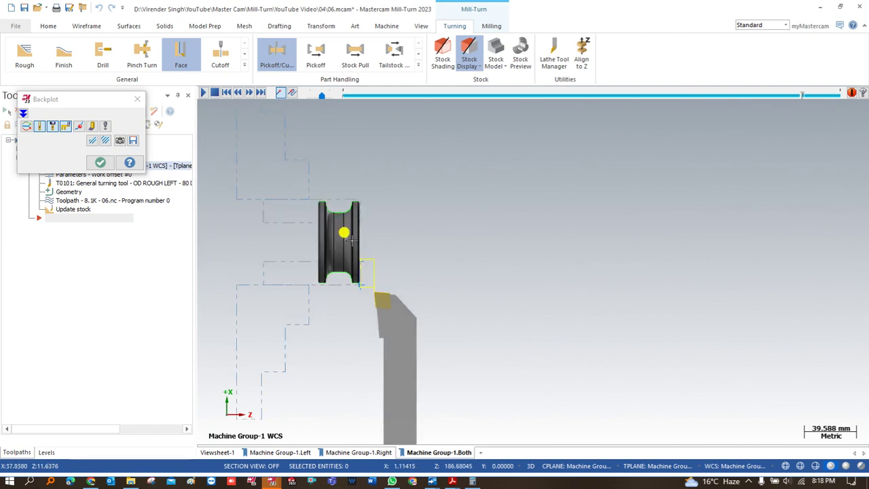
key(Escape)
scroll(346, 235, up, 2)
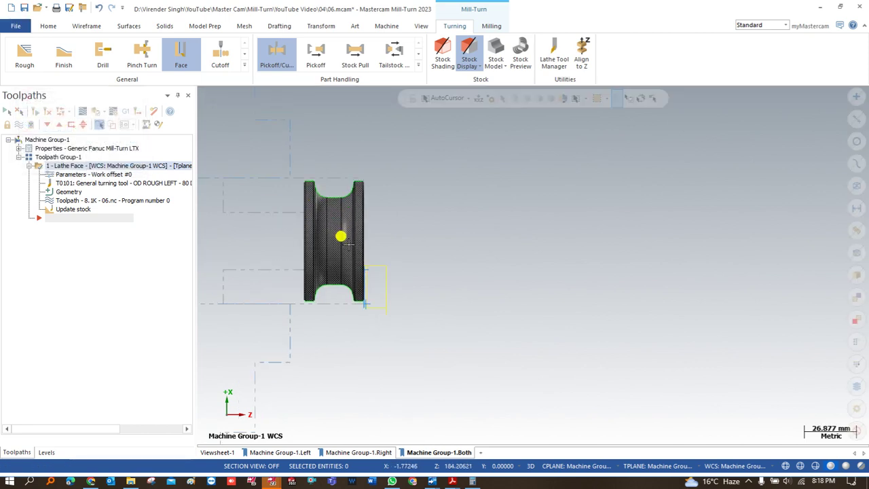
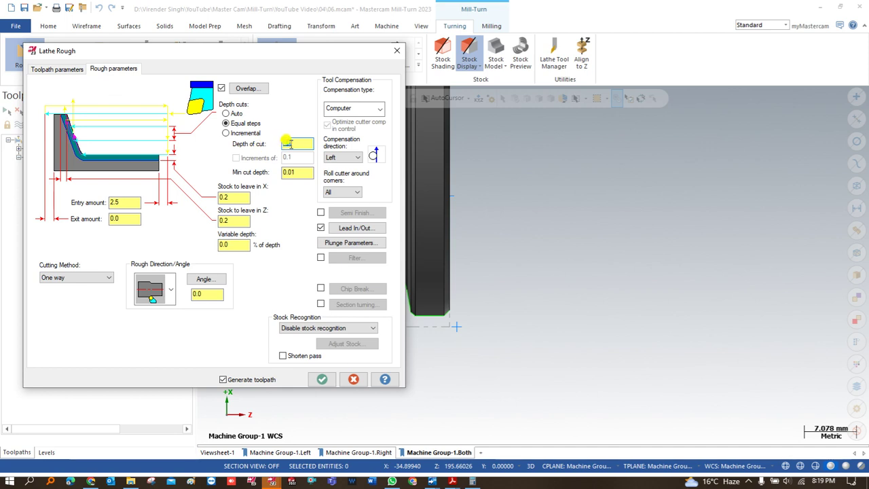
- Generate the Lathe Rough toolpath with depth of cut 1.0, entry amount 1.0 and stock recognition set to Use stock for outer boundary
text(1)
double_click(125, 203)
text(1)
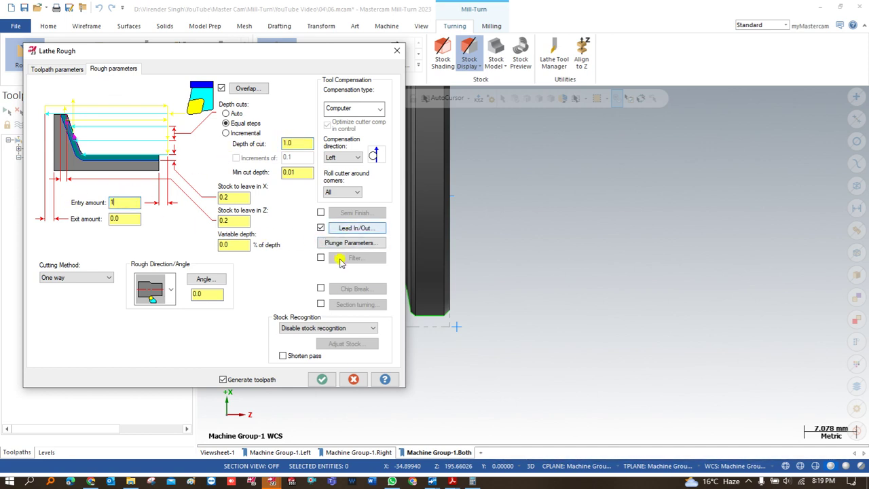
click(326, 328)
click(319, 346)
click(323, 379)
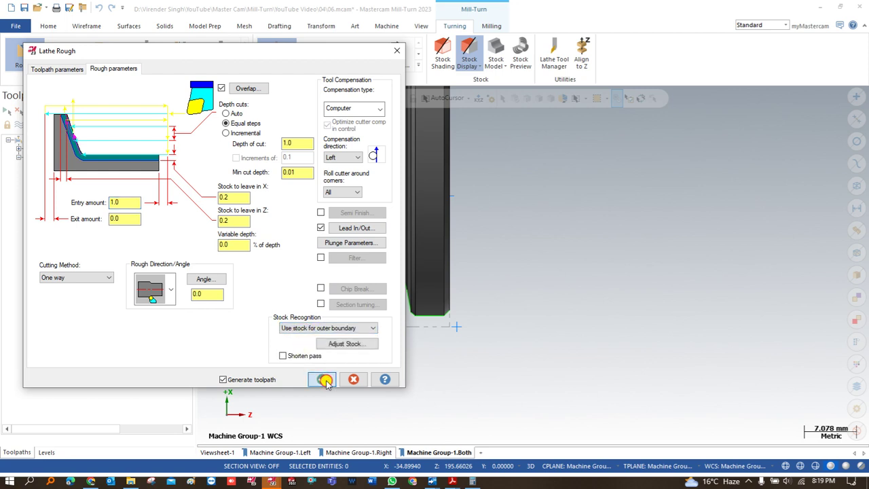
- Delete the Lathe Rough operation
scroll(473, 343, down, 4)
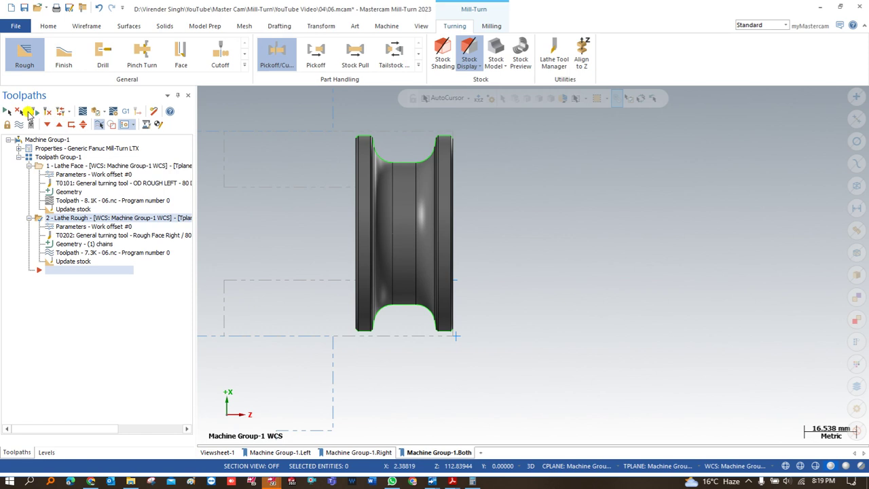
click(35, 112)
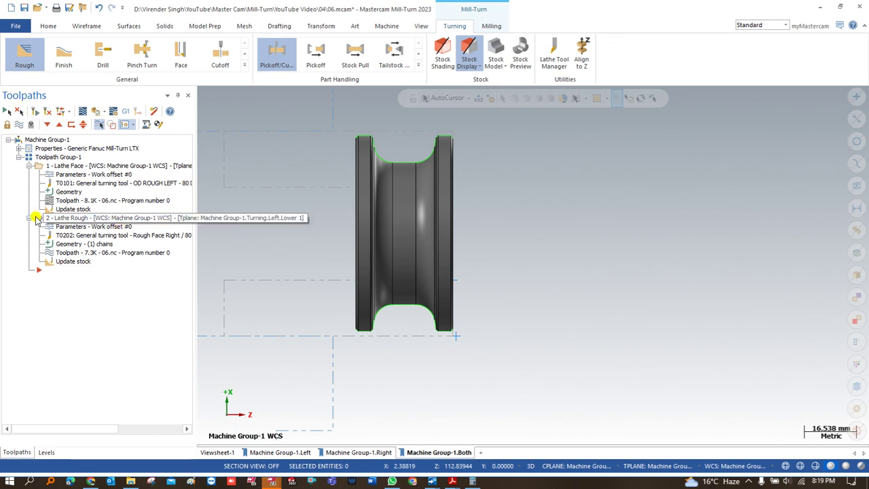
scroll(235, 234, down, 4)
scroll(287, 213, down, 2)
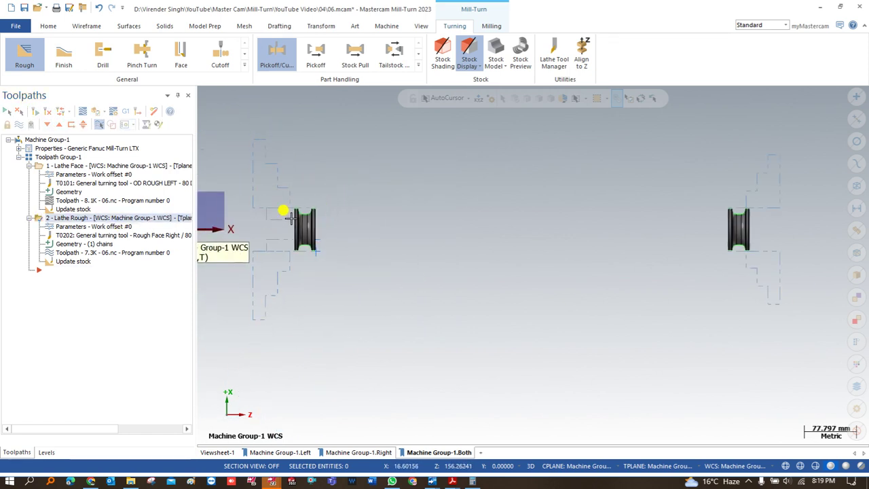
scroll(285, 235, up, 4)
scroll(311, 232, up, 2)
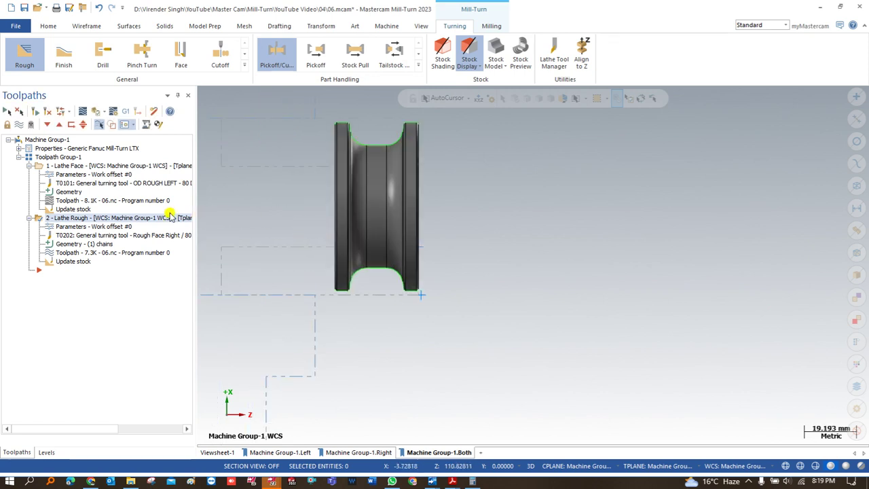
key(Delete)
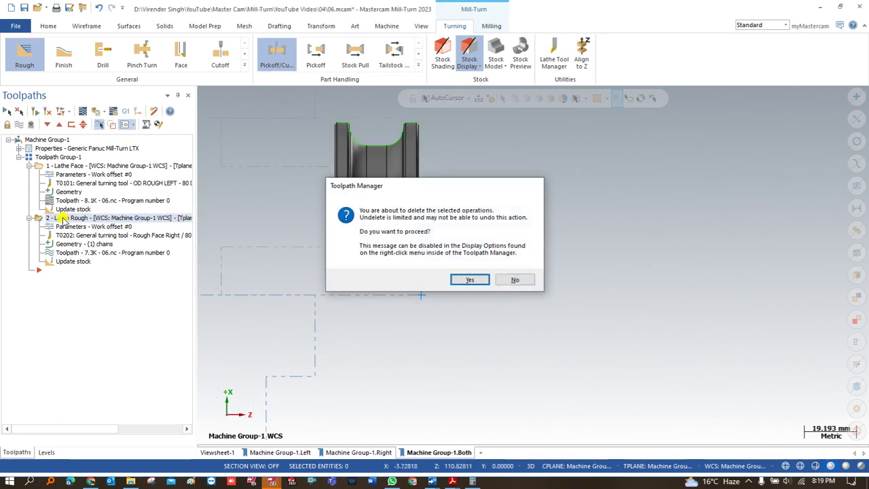
key(Return)
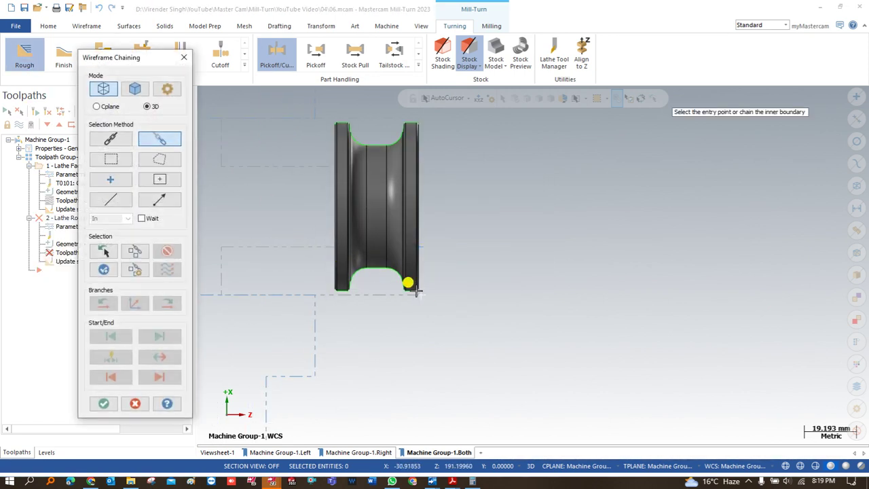
- Chain the lower outer profile from the front chamfer of the front flange across to the rear flange for the Lathe Rough operation
scroll(410, 283, up, 4)
click(421, 288)
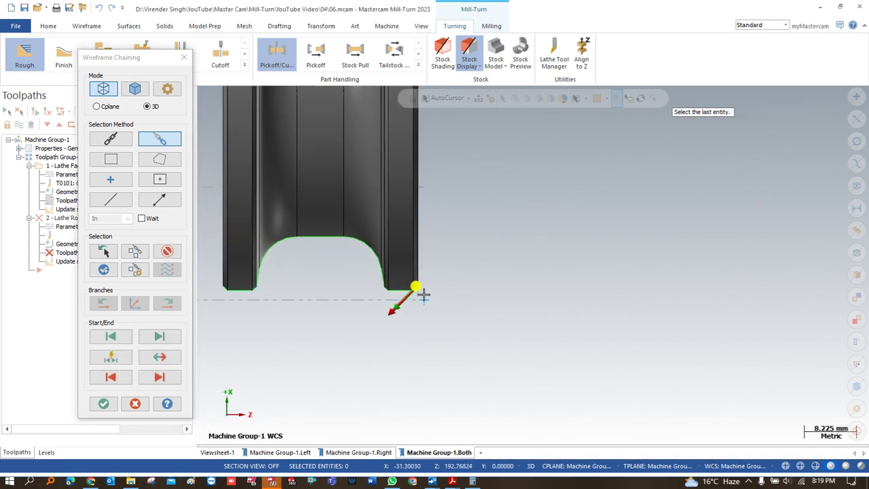
click(256, 296)
click(103, 404)
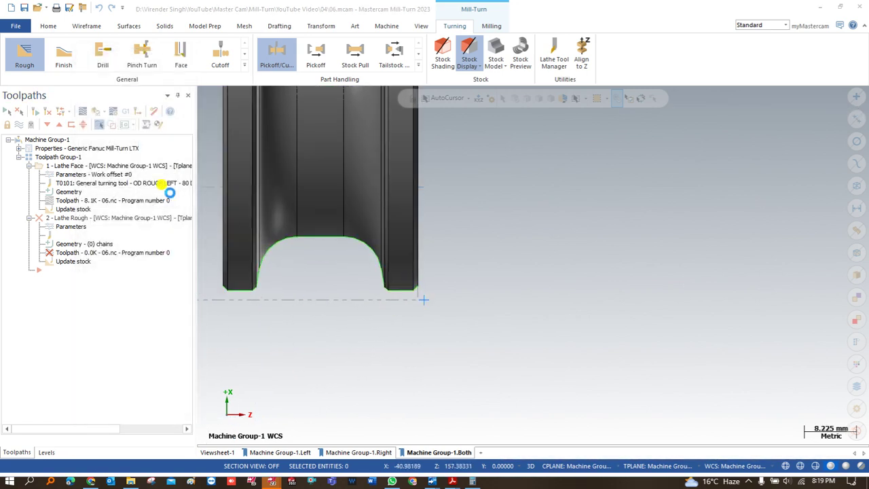
- Assign tool T0101 OD ROUGH LEFT - 80 DEG. to the Lathe Rough and generate the toolpath
click(71, 108)
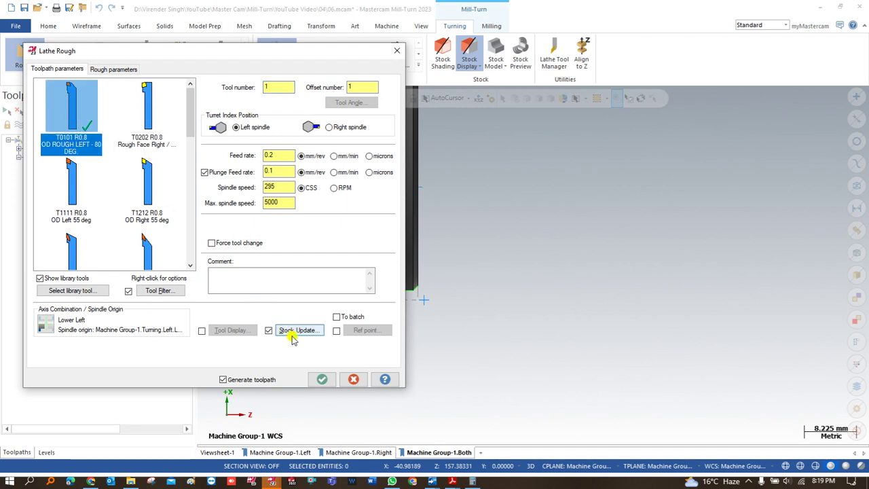
click(322, 379)
scroll(434, 301, up, 2)
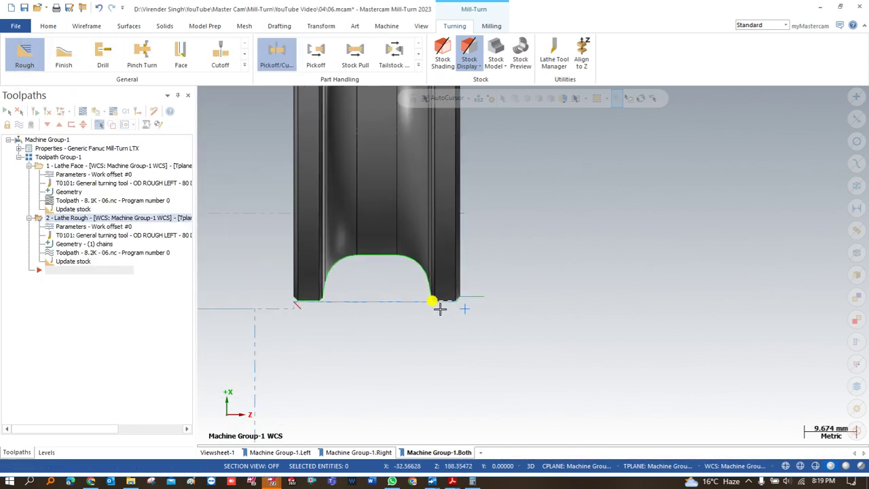
- Enable reference points for the outer Lathe Rough, picking an approach point at about X 32.97, Z 4.52, and copy it to the retract point
double_click(83, 227)
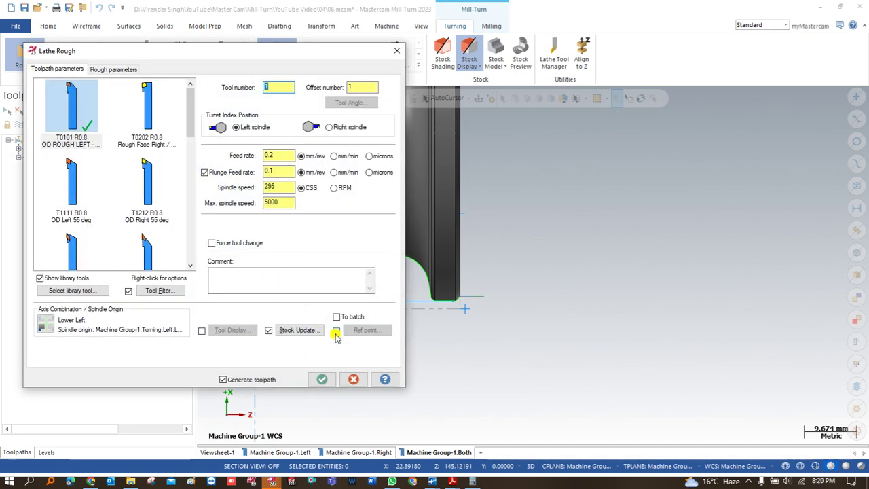
click(338, 332)
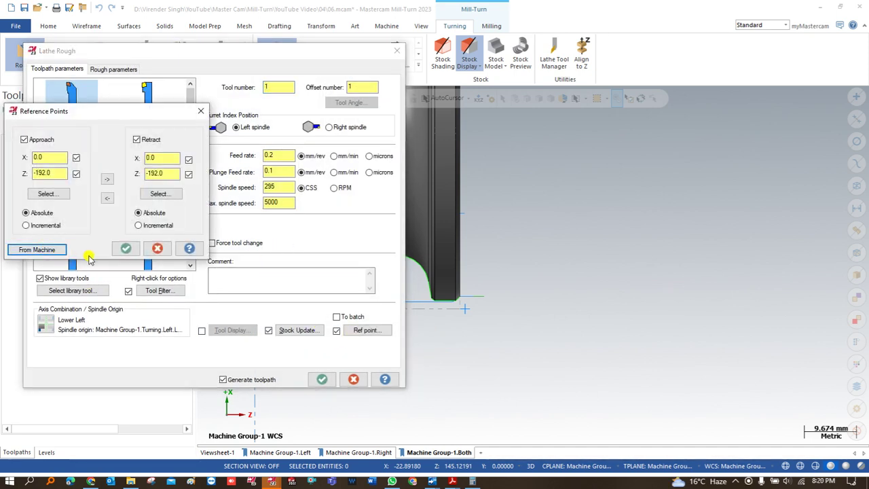
click(47, 194)
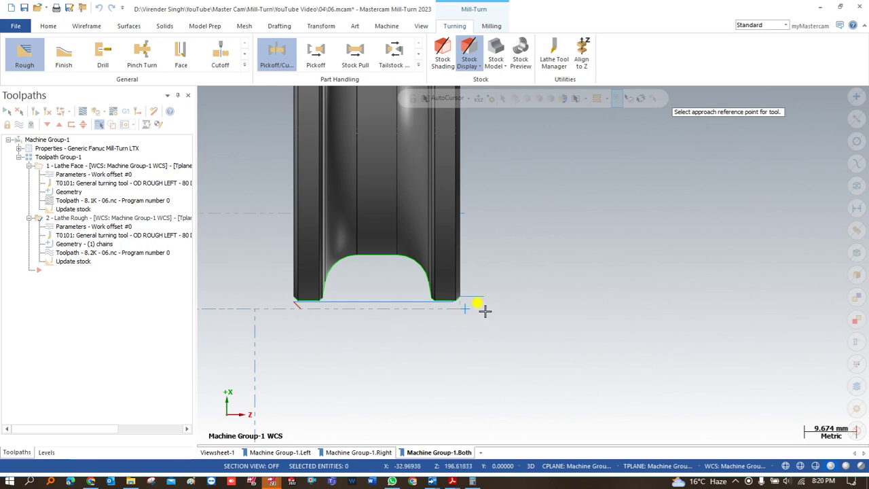
click(485, 310)
click(107, 178)
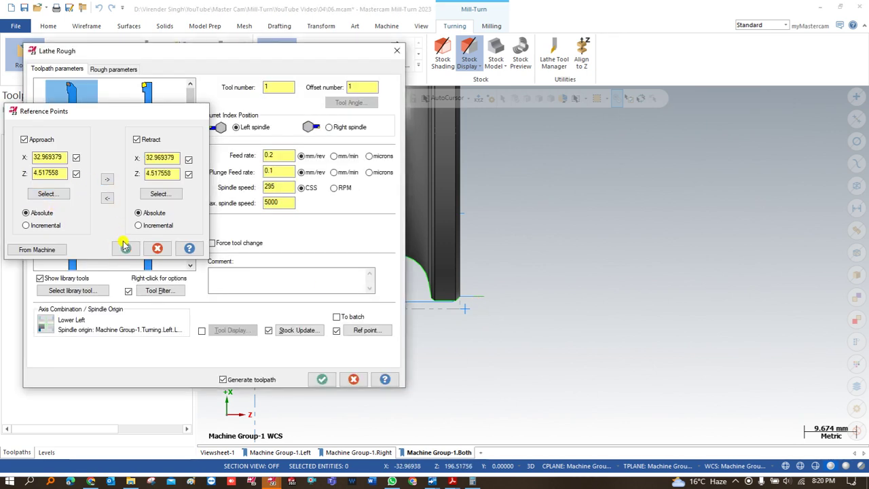
click(126, 247)
- Set the Lathe Rough's stock recognition to Use stock for outer boundary and regenerate the toolpath
click(109, 69)
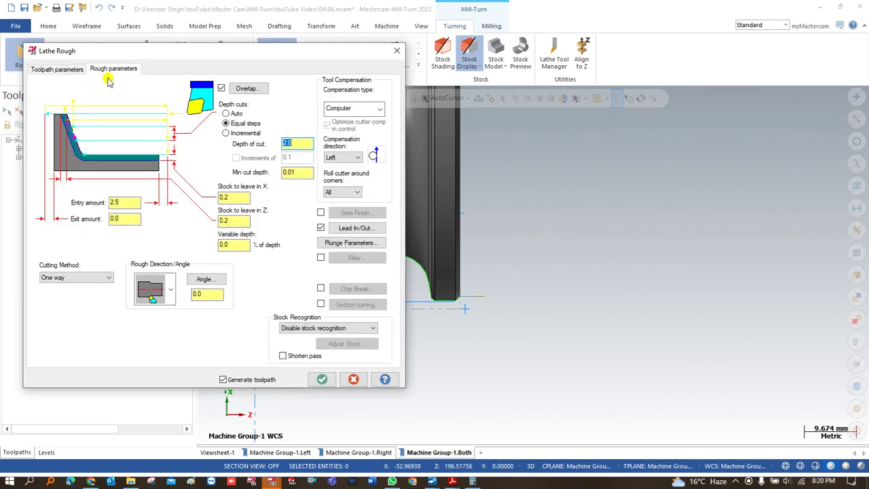
click(324, 328)
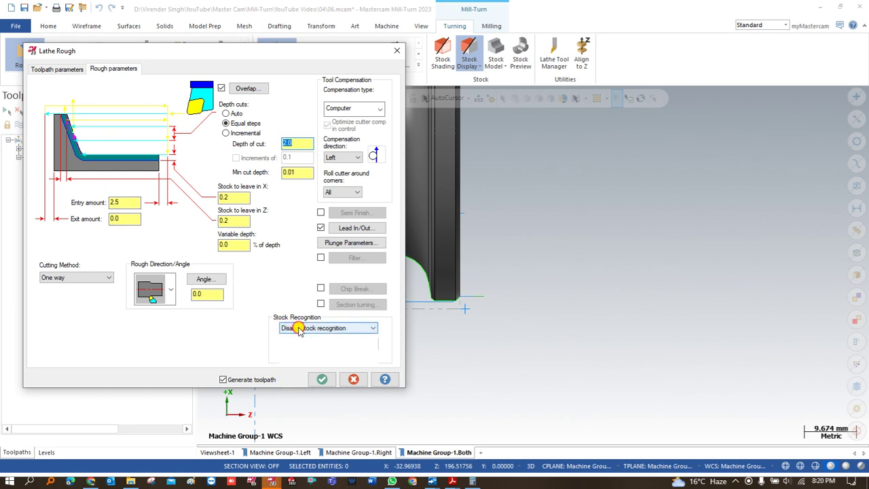
click(302, 344)
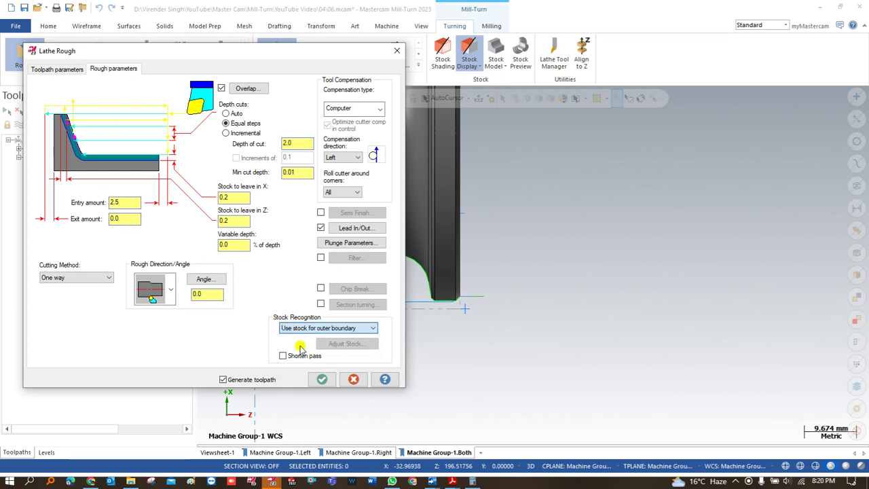
click(322, 379)
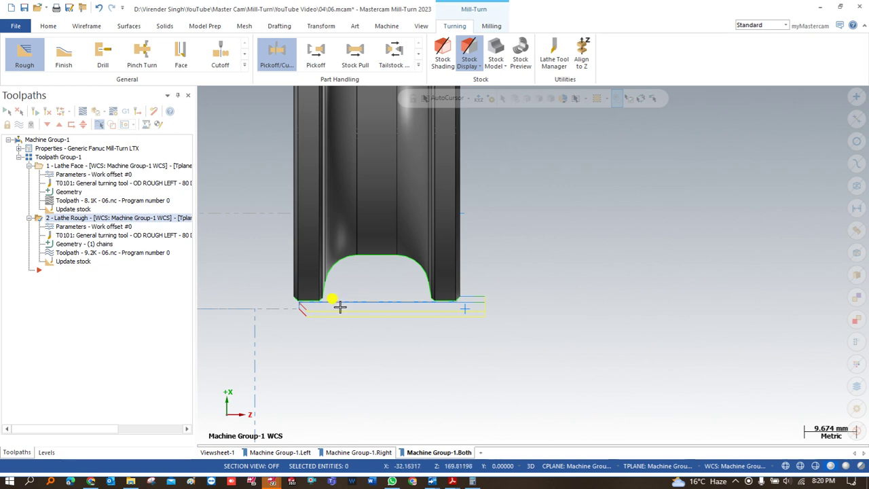
- Extend the end of the contour by 5 in the Lathe Rough's lead-out settings and regenerate the toolpath
scroll(340, 307, down, 5)
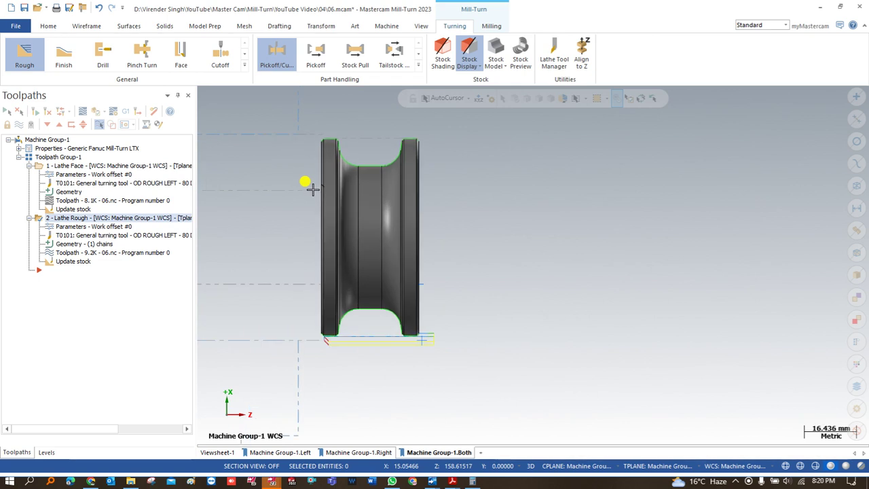
click(60, 228)
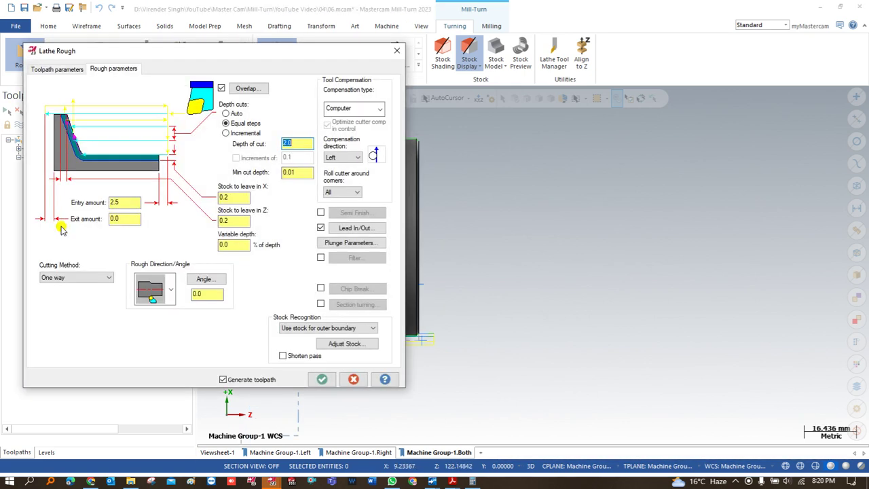
click(354, 228)
click(54, 114)
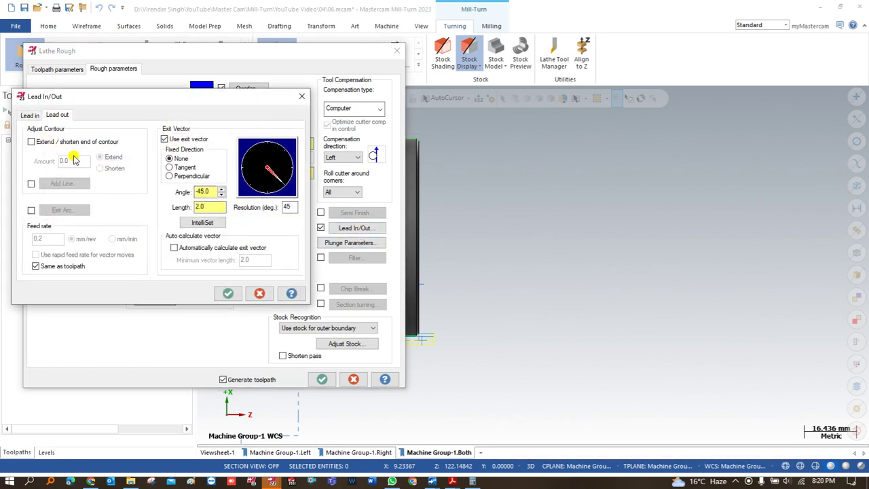
click(72, 142)
double_click(73, 161)
text(5)
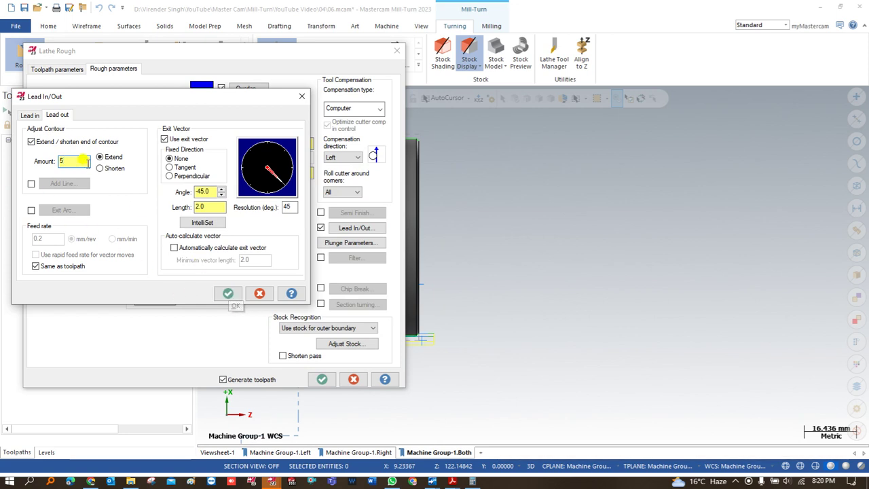
click(229, 294)
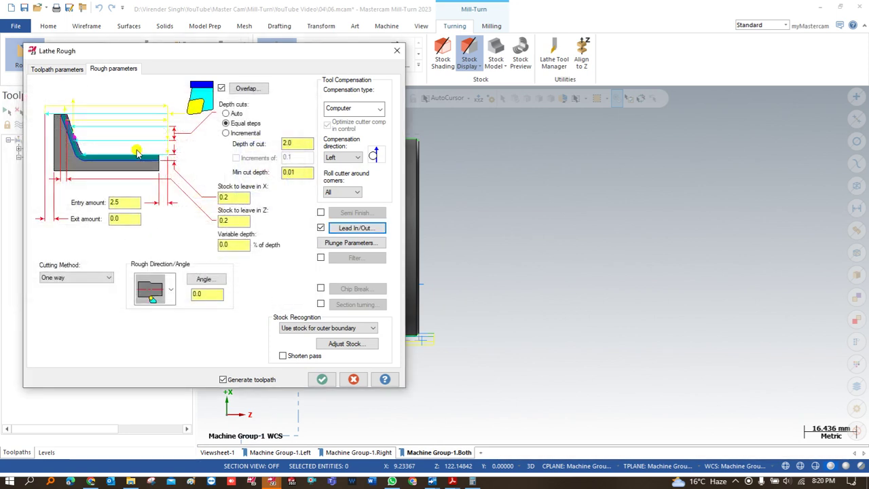
click(323, 378)
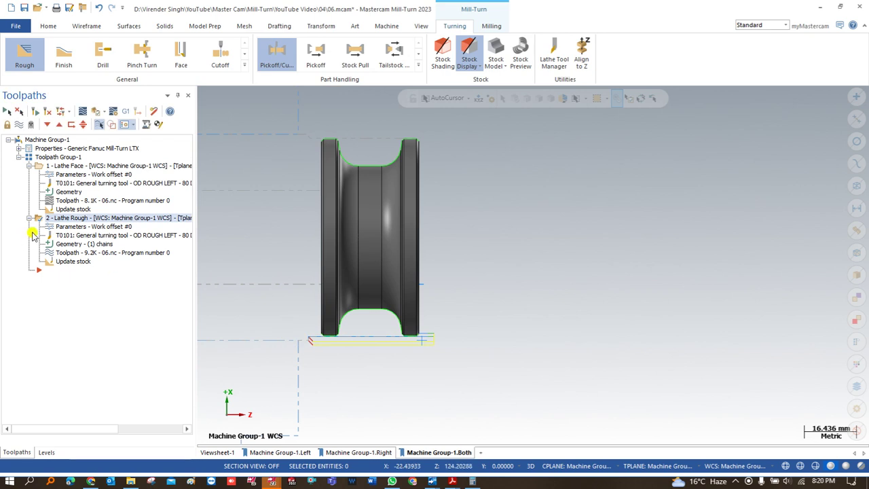
- Set the lead-out contour extension to 6, enable Semi Finish, and regenerate the Lathe Rough
click(60, 229)
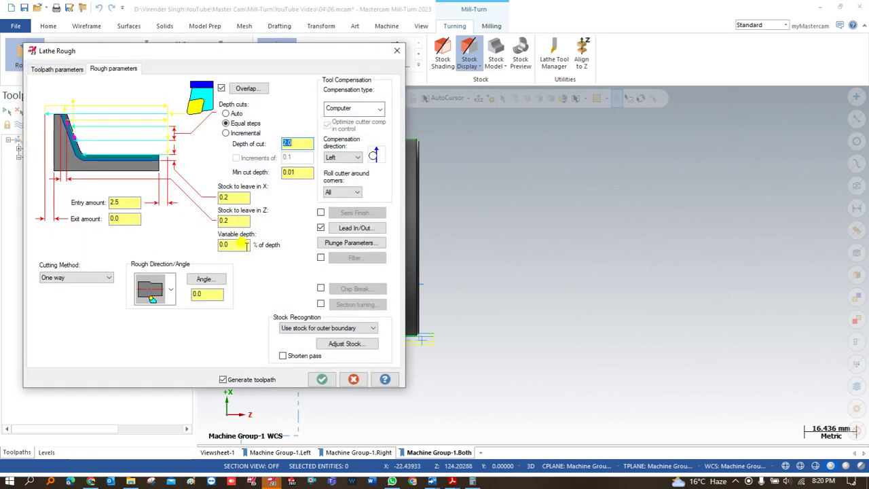
click(355, 228)
click(58, 115)
text(6)
key(Return)
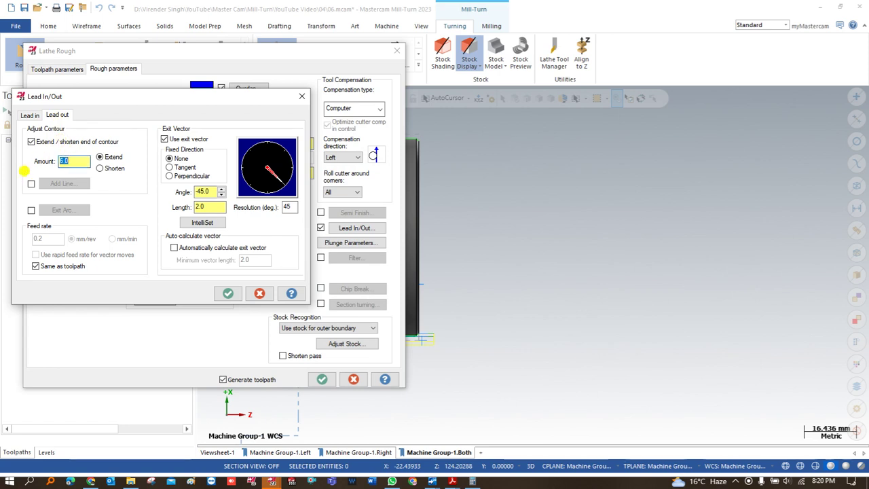
click(227, 293)
click(320, 212)
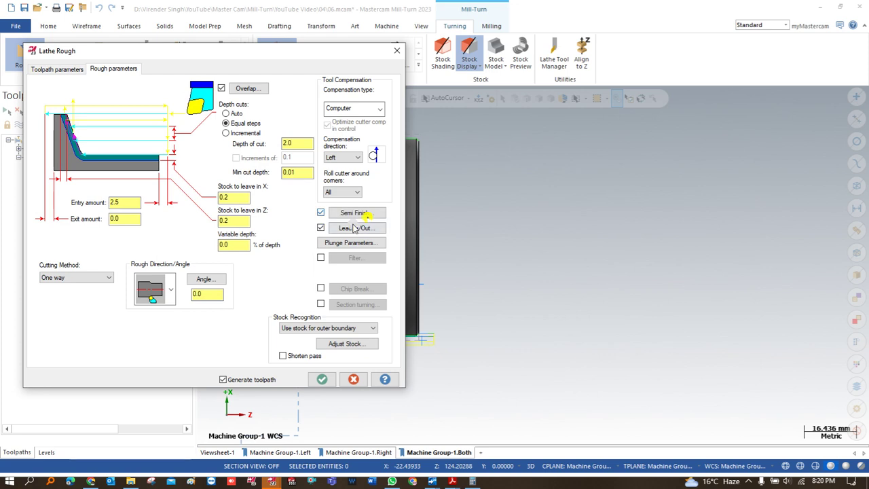
click(322, 379)
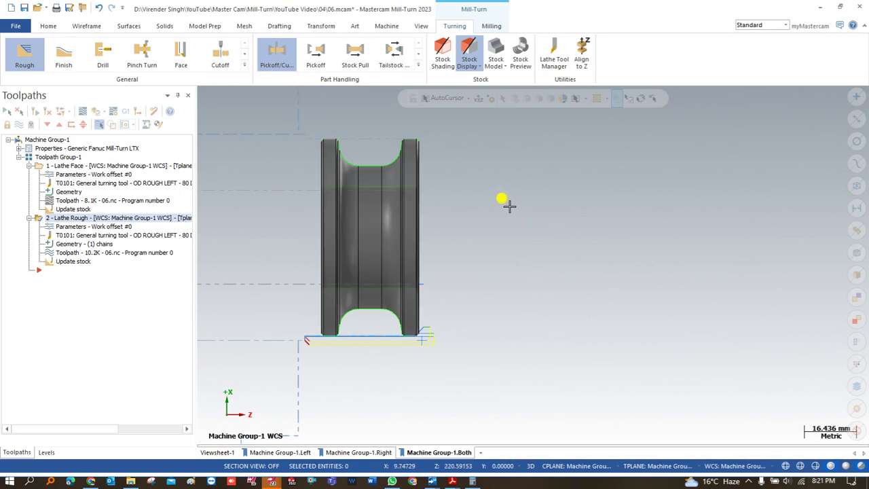
- Create another Lathe Rough operation and chain the upper bore profile from the front chamfer to the rear end of the bore
scroll(360, 171, up, 3)
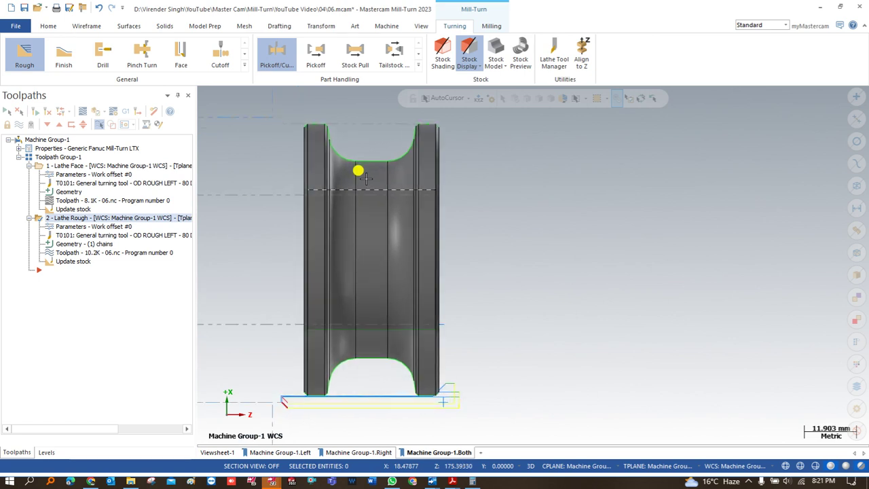
click(247, 68)
click(24, 59)
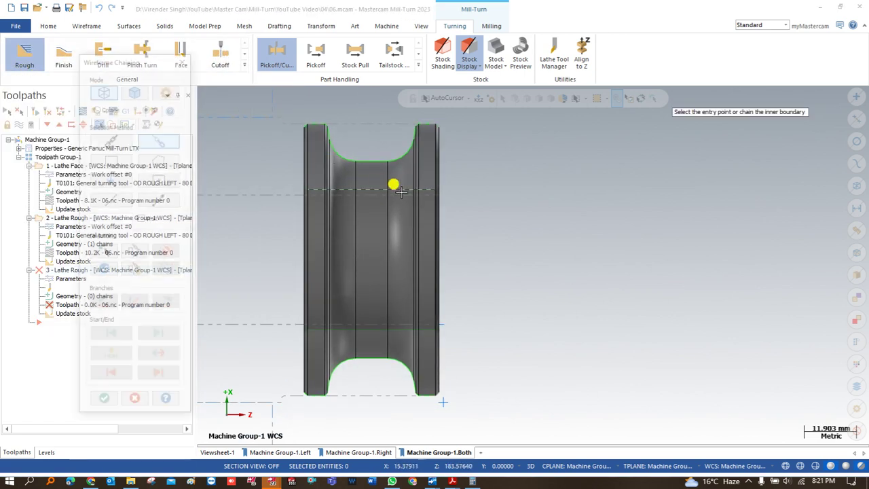
scroll(408, 187, up, 6)
scroll(434, 183, down, 3)
click(440, 177)
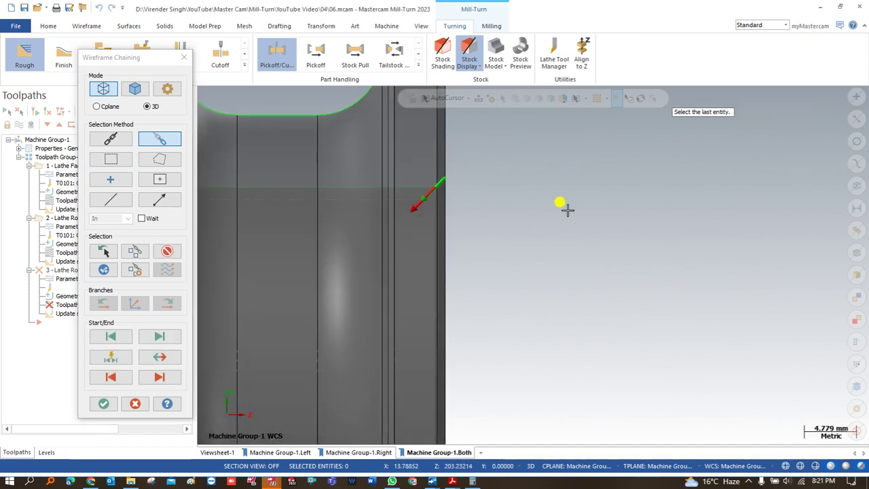
scroll(566, 207, down, 3)
click(324, 197)
click(104, 403)
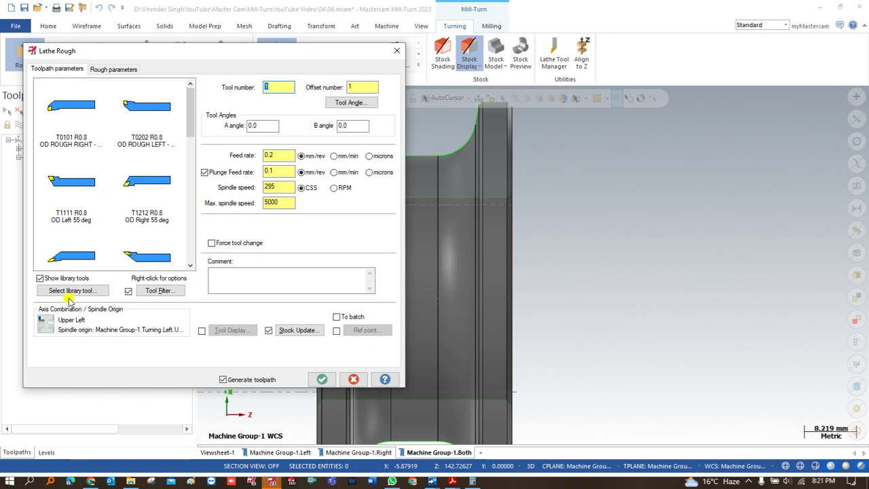
- Choose boring tool T7373 R0.4 ID ROUGH MIN. 25. DIA. - 80 DEG. for the bore roughing operation
click(70, 290)
double_click(138, 175)
scroll(95, 248, down, 5)
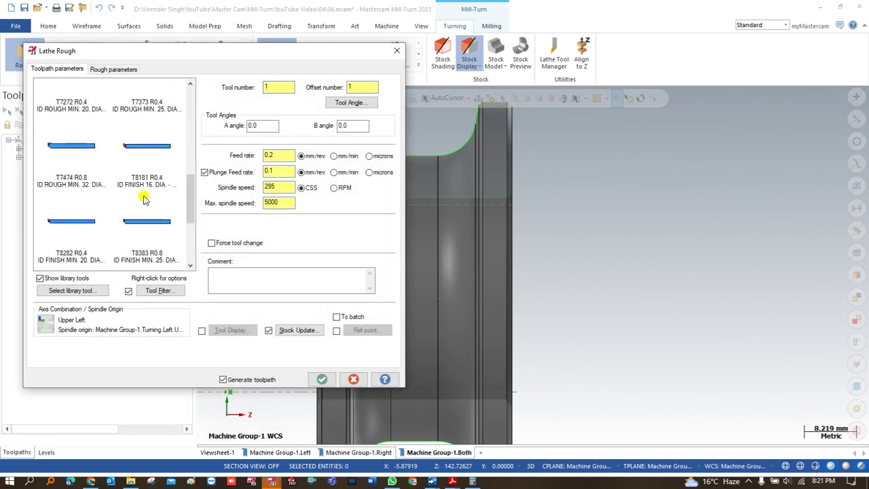
scroll(63, 151, up, 2)
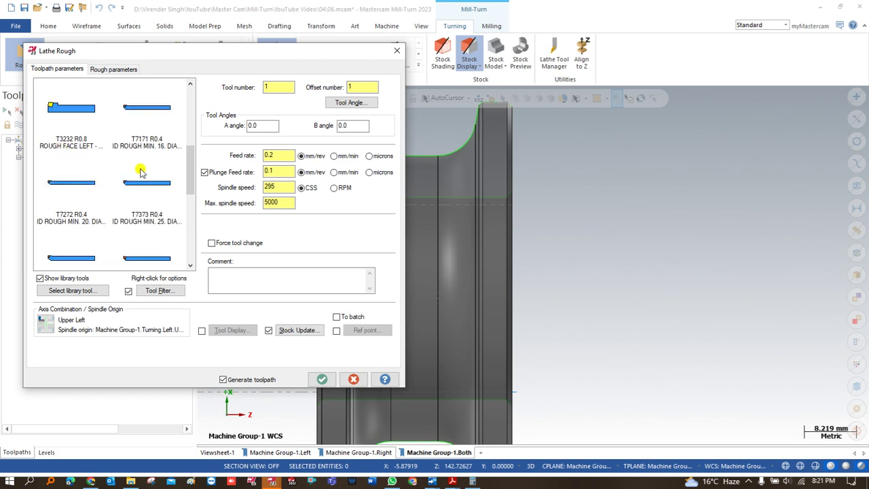
click(140, 180)
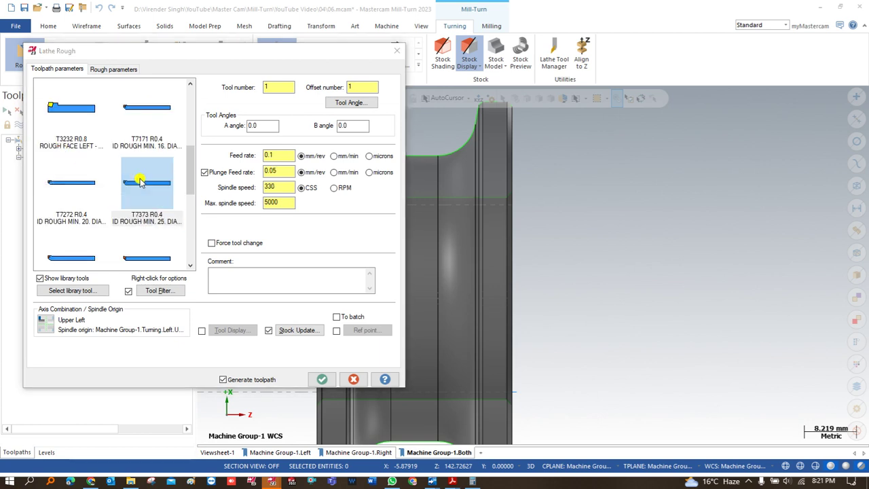
- Shorten holder dimension B of the T7373 tool's boring bar and save the tool definition
double_click(140, 180)
click(103, 139)
key(Tab)
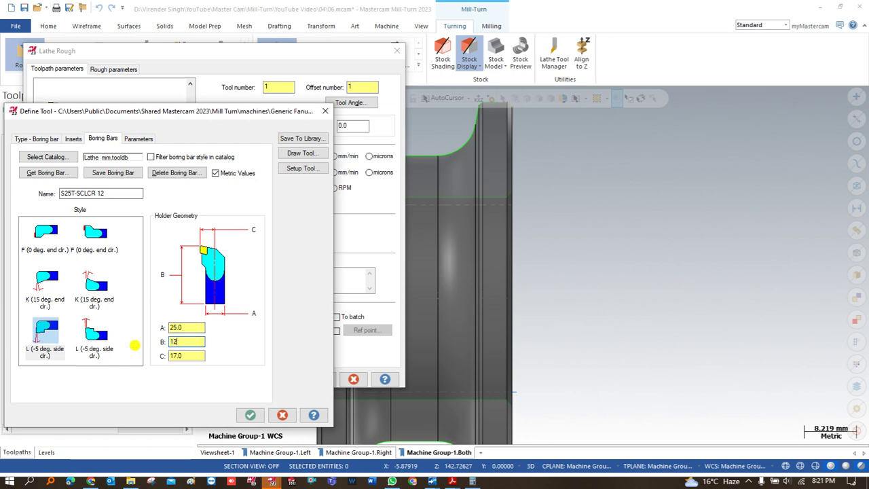
click(251, 416)
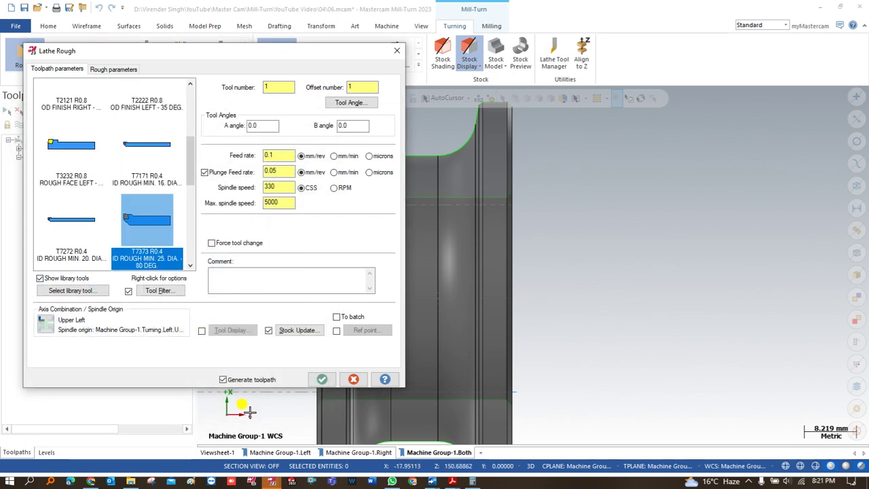
- Enable reference points for the bore roughing, picking an approach point at about X 13.90, Z 2.61, and copy it to the retract point
click(337, 331)
click(366, 330)
click(46, 194)
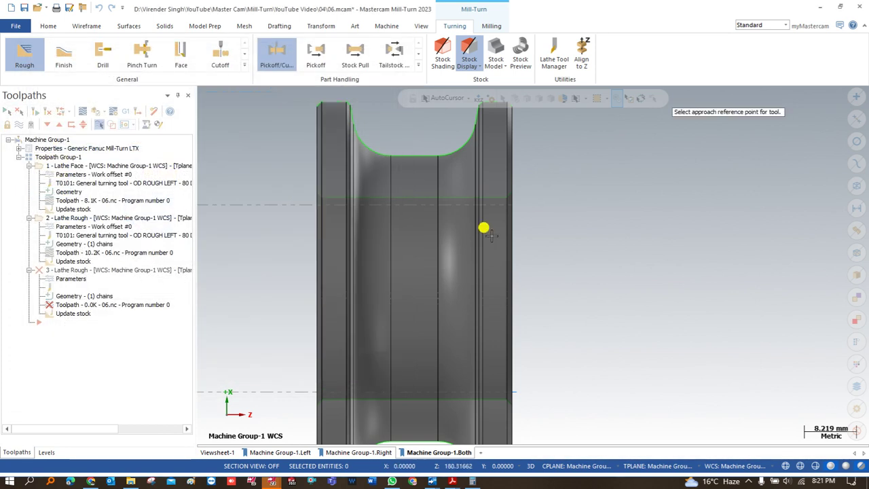
click(520, 200)
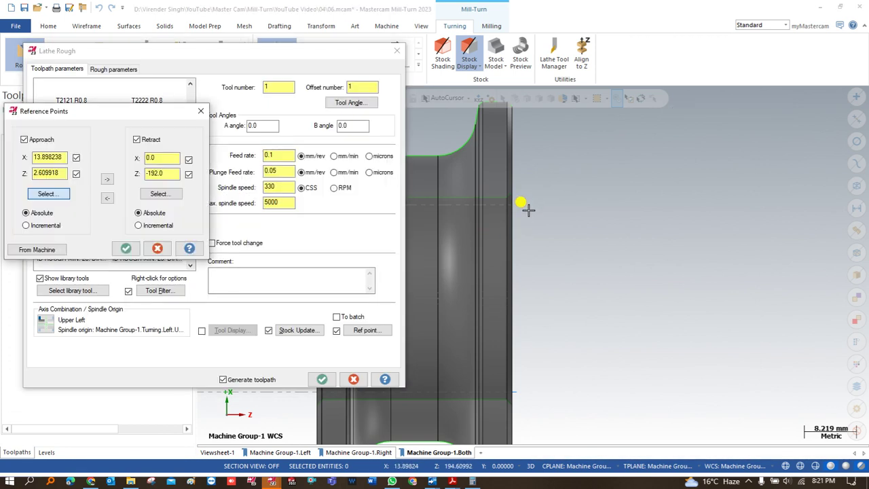
click(107, 180)
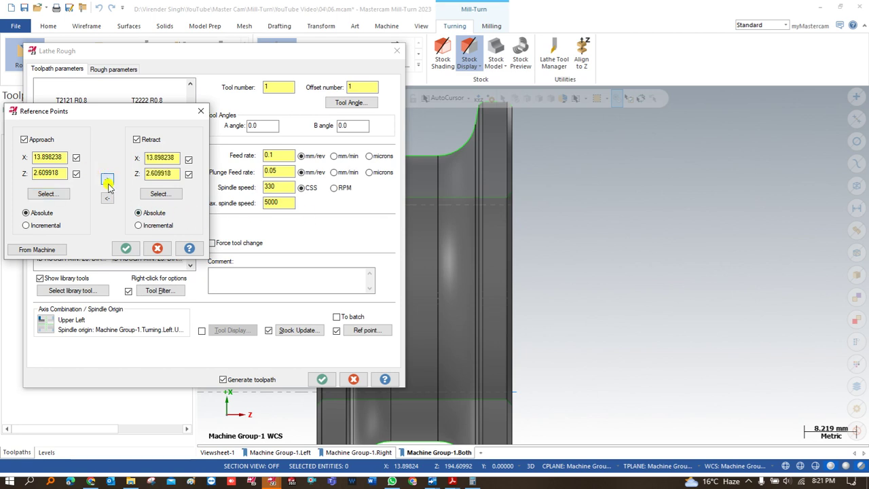
click(126, 247)
- Set the bore roughing's entry amount to 1.0, use stock for the outer boundary, and generate the toolpath
click(107, 71)
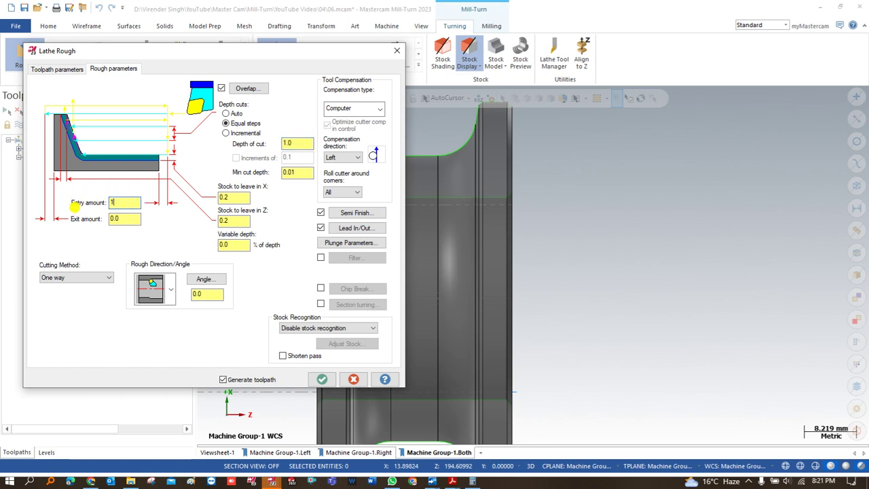
click(326, 328)
click(319, 344)
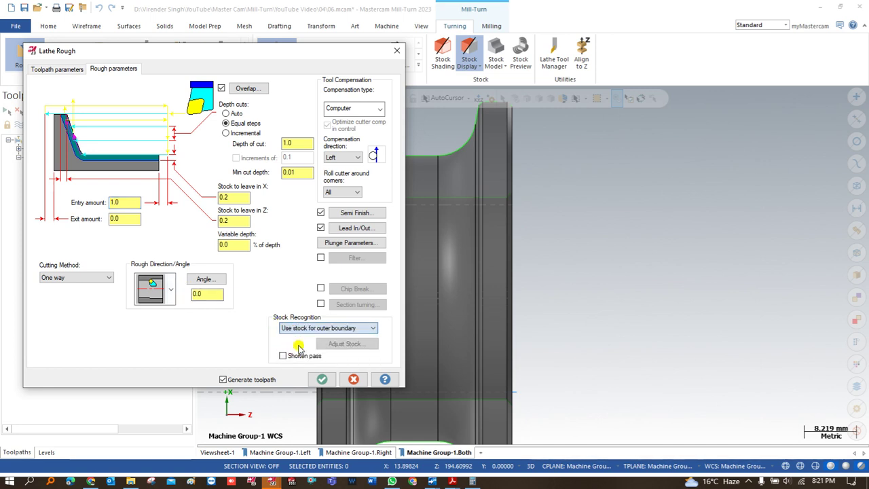
click(320, 379)
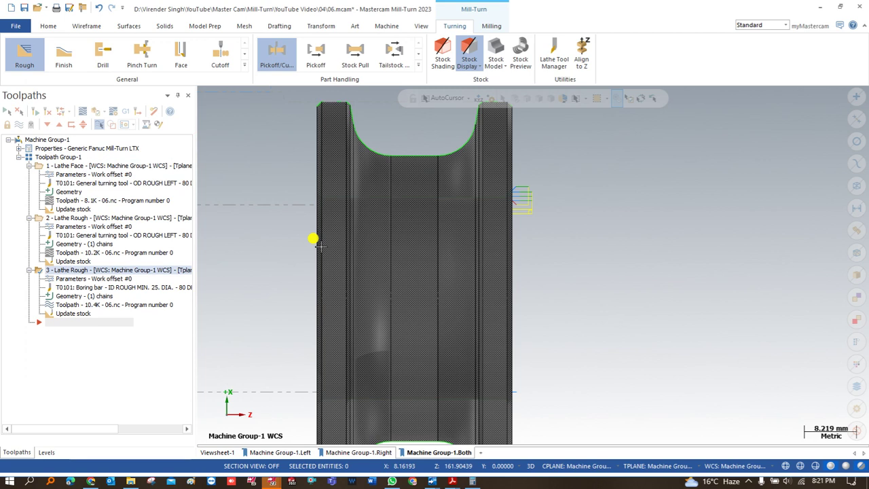
- Extend the end of contour by 6.0 in the bore roughing's lead-out and regenerate the toolpath
click(73, 279)
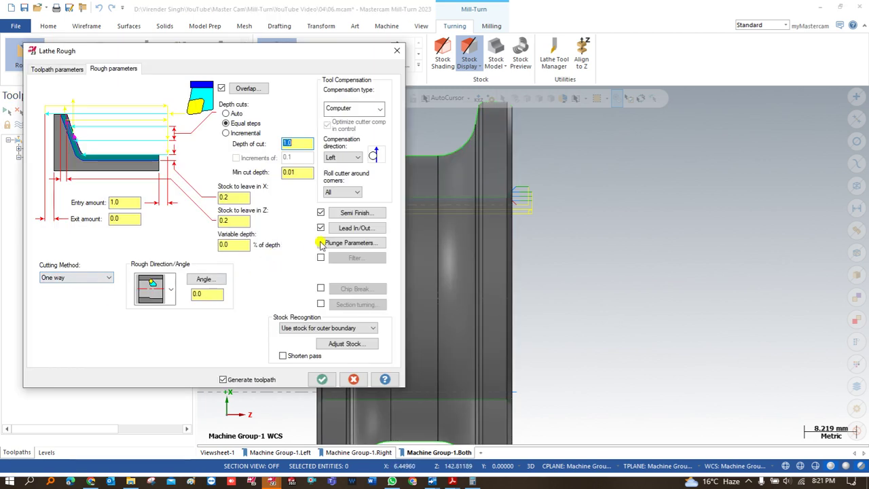
click(332, 229)
click(57, 114)
click(39, 143)
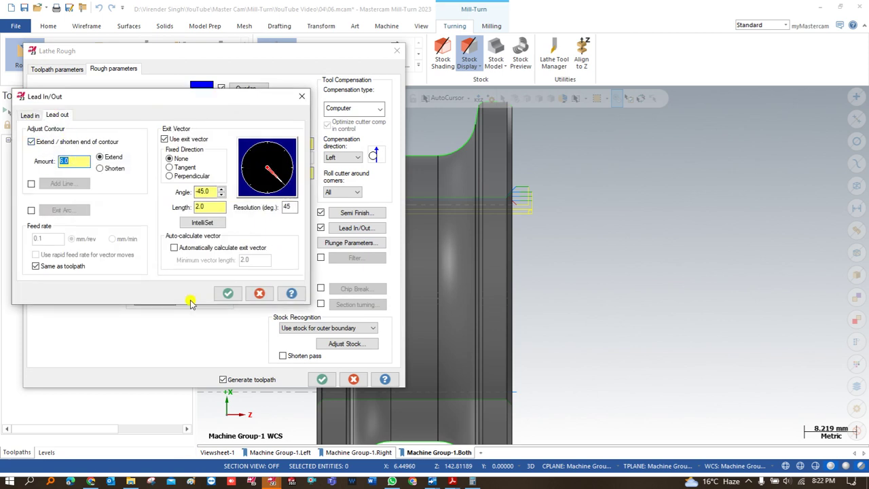
click(228, 293)
click(322, 379)
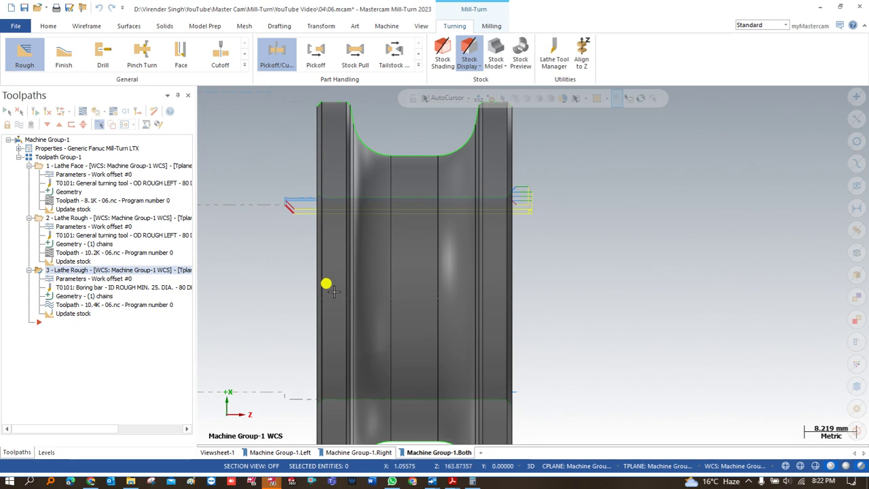
- Create a Lathe Groove operation by chain and chain the lower pulley groove profile from the front flange to the rear flange
scroll(326, 284, down, 2)
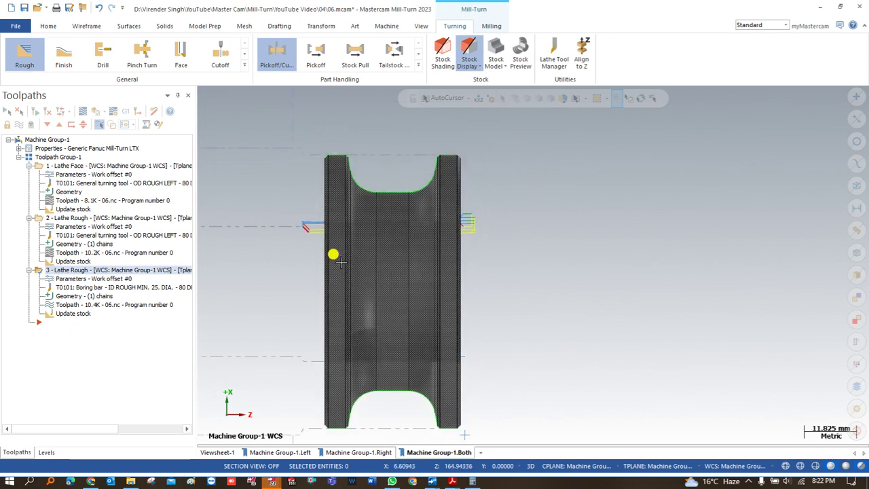
scroll(337, 260, down, 1)
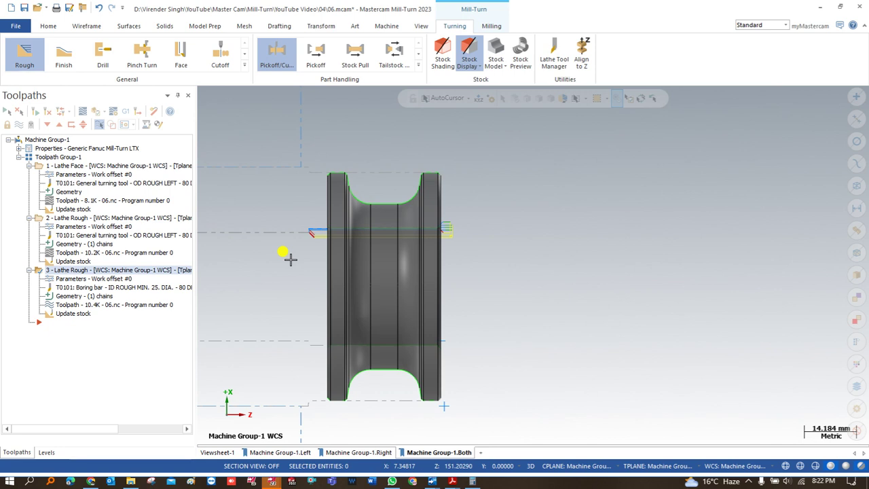
scroll(315, 210, down, 1)
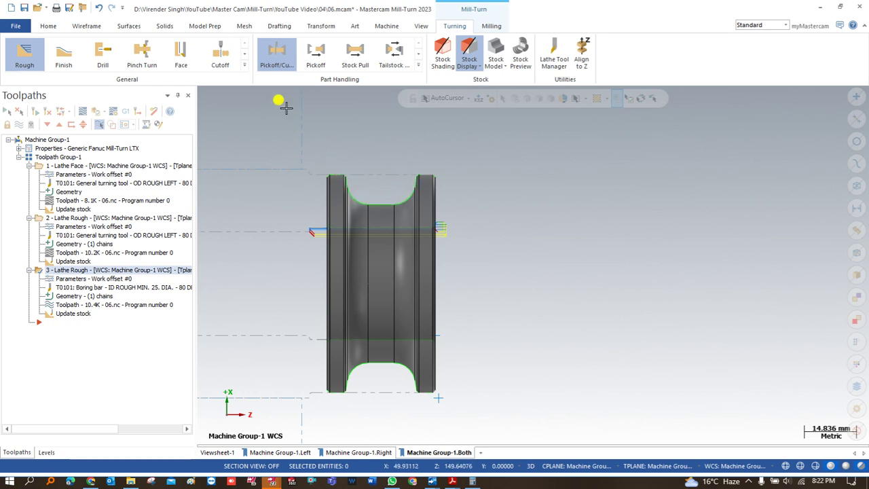
click(244, 65)
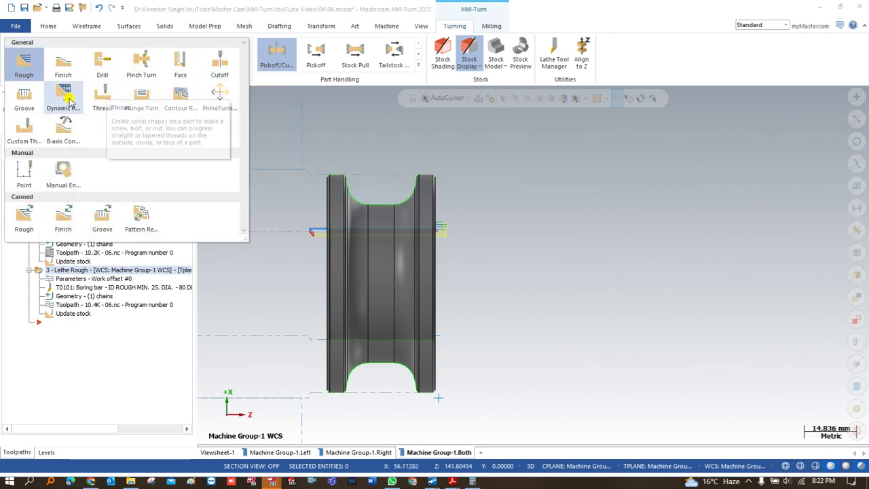
click(24, 100)
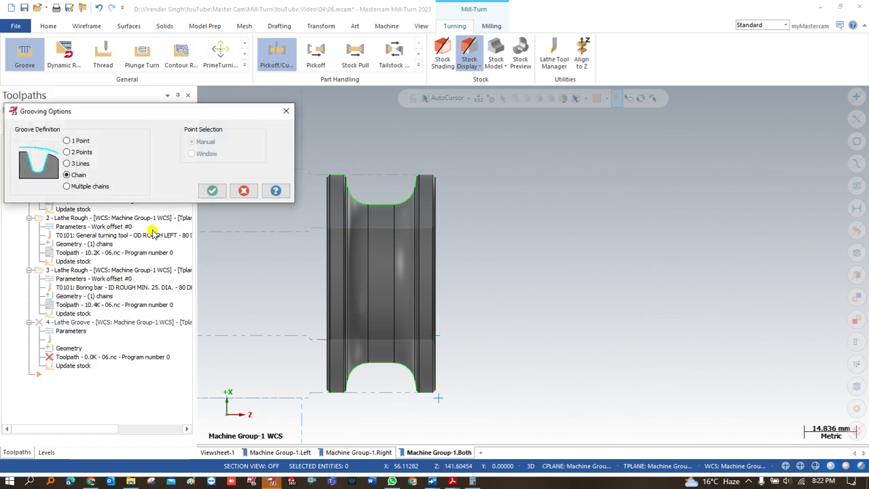
click(213, 189)
scroll(407, 393, up, 5)
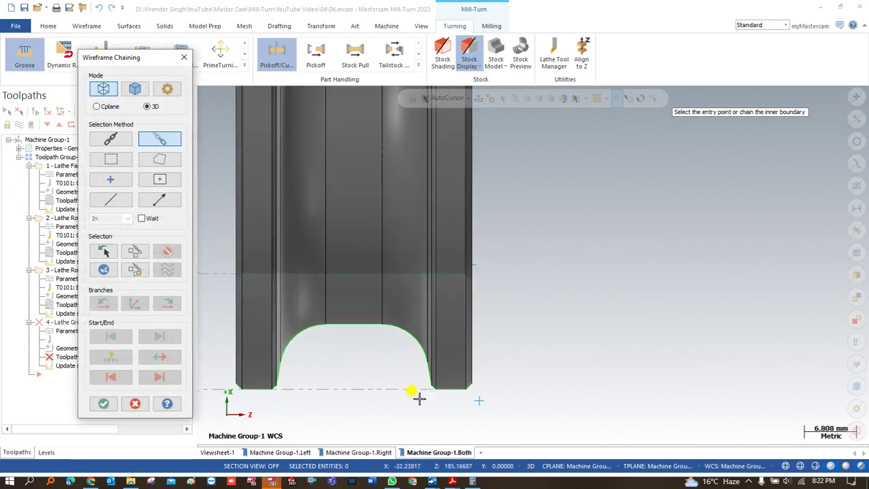
click(434, 381)
scroll(475, 364, down, 3)
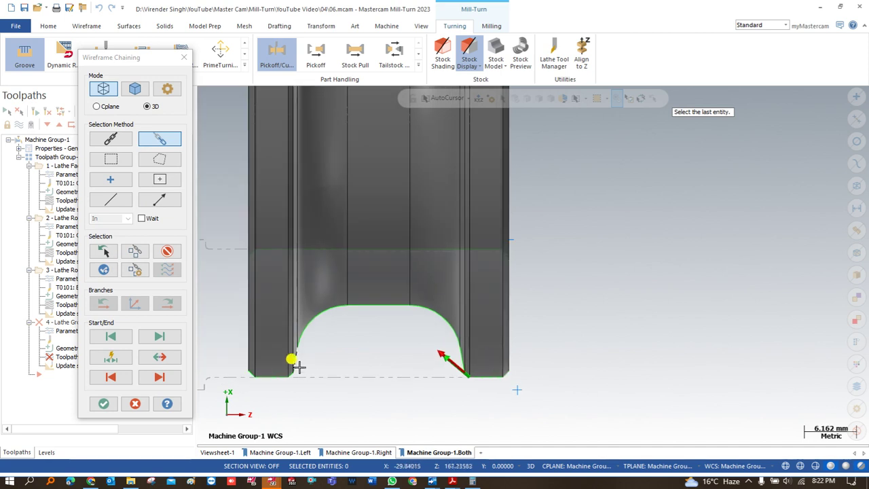
click(295, 378)
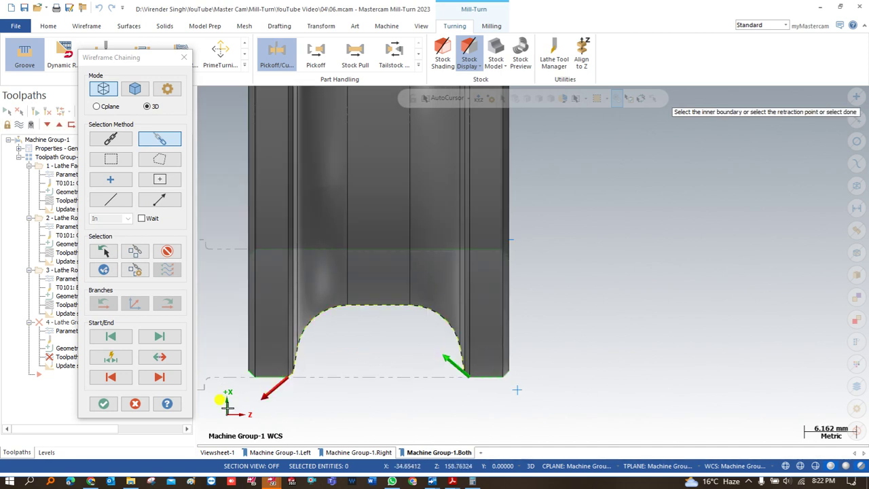
click(108, 403)
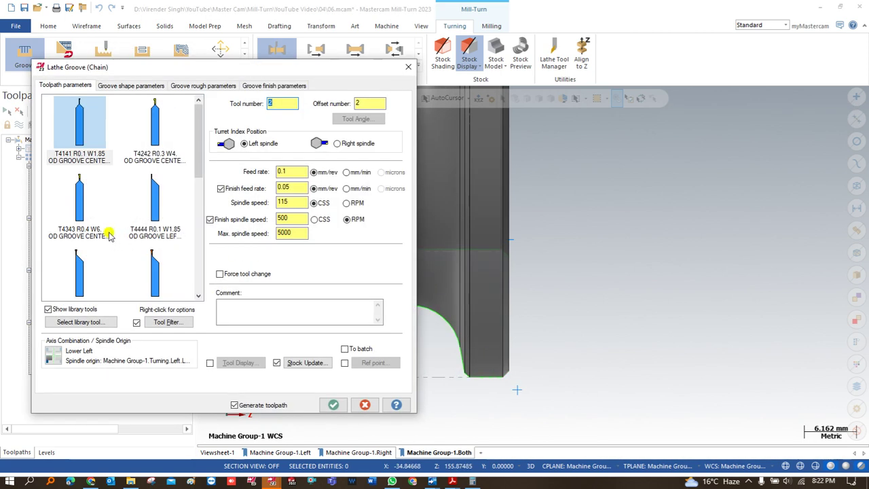
- Choose grooving tool T4848 R0.3 W4. OD GROOVE RIGHT - MEDIUM for the groove operation
scroll(106, 234, down, 5)
scroll(107, 234, up, 3)
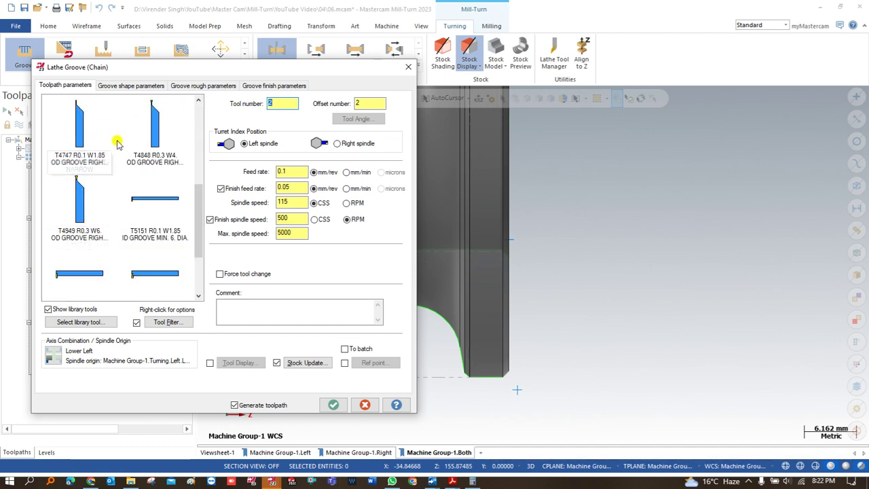
click(166, 131)
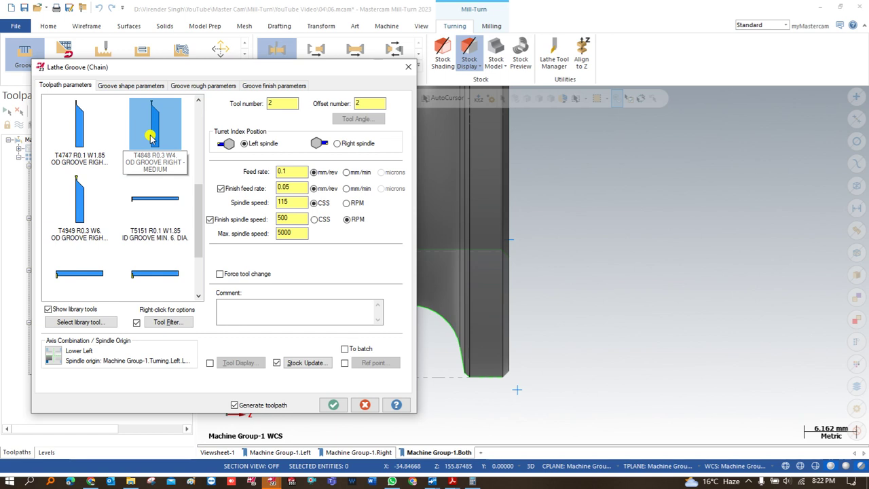
- Enable reference points for the groove operation, pick an approach point just outside the part's lower front corner, and copy it to the retract point
click(344, 363)
click(373, 362)
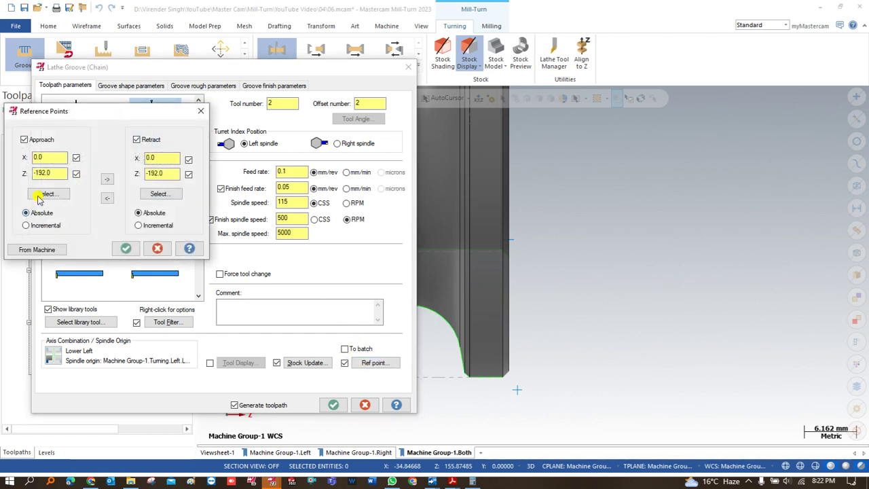
click(39, 195)
scroll(328, 186, down, 2)
click(453, 337)
click(107, 179)
click(126, 248)
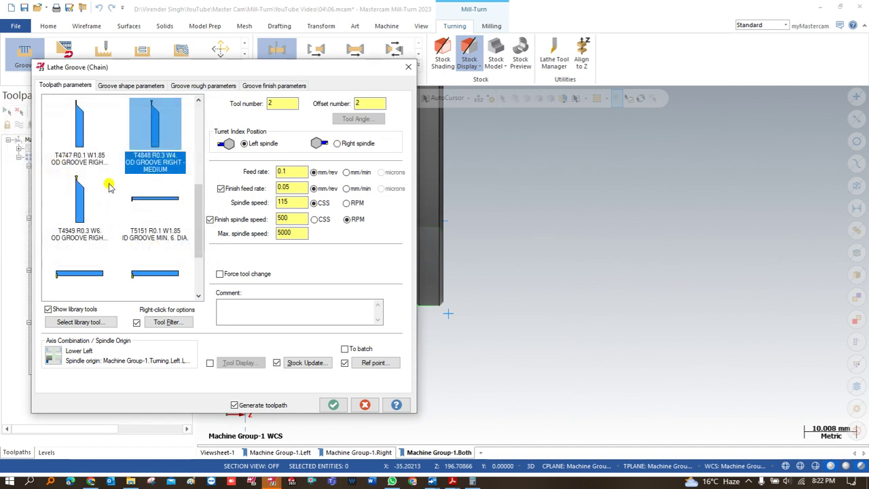
- Review the groove shape, rough and finish parameters and both lead-in passes, and generate the groove toolpath
click(137, 86)
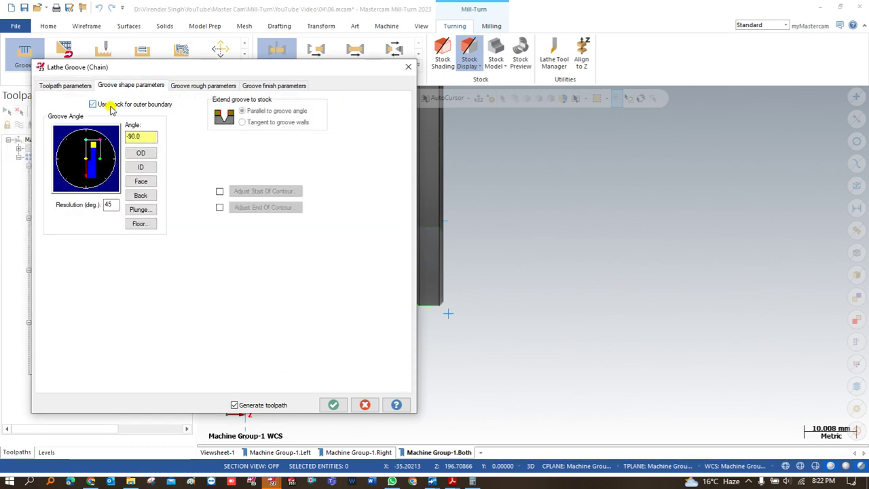
click(191, 86)
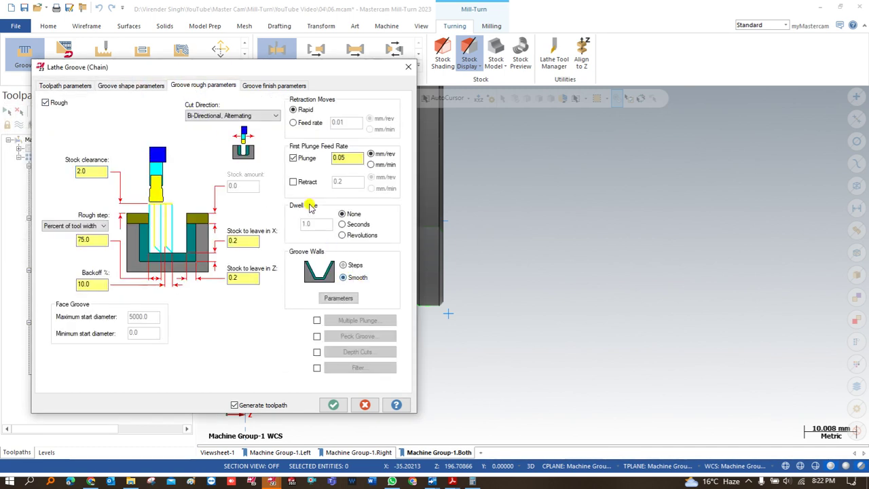
click(268, 91)
click(371, 323)
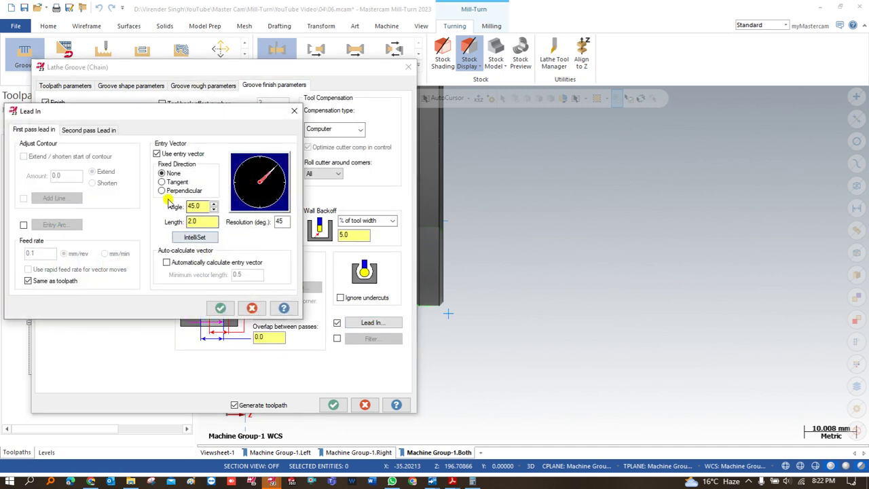
click(92, 131)
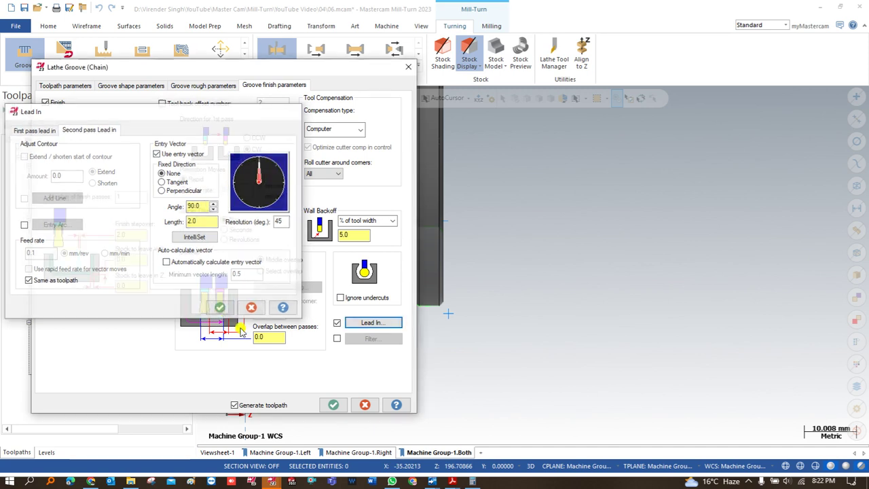
click(220, 307)
click(333, 404)
- Select all operations, send them to Code Expert and launch the machine simulation in a maximized simulator window
scroll(333, 362, down, 2)
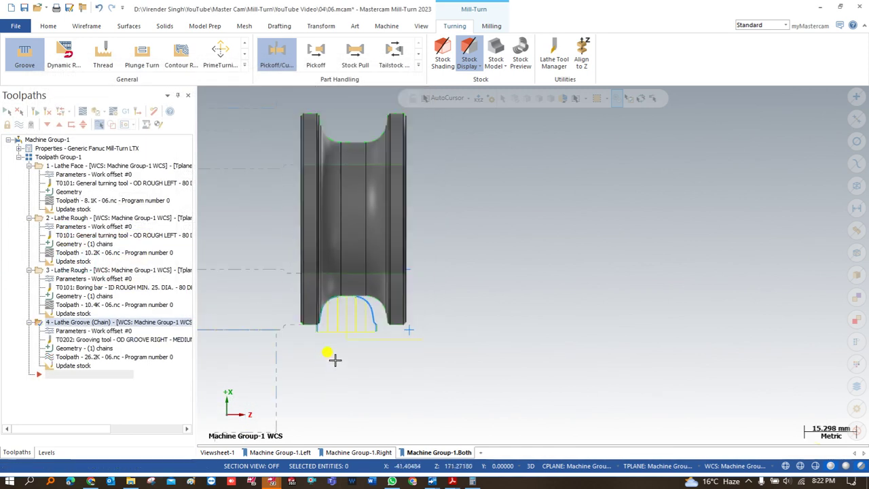
scroll(333, 359, up, 1)
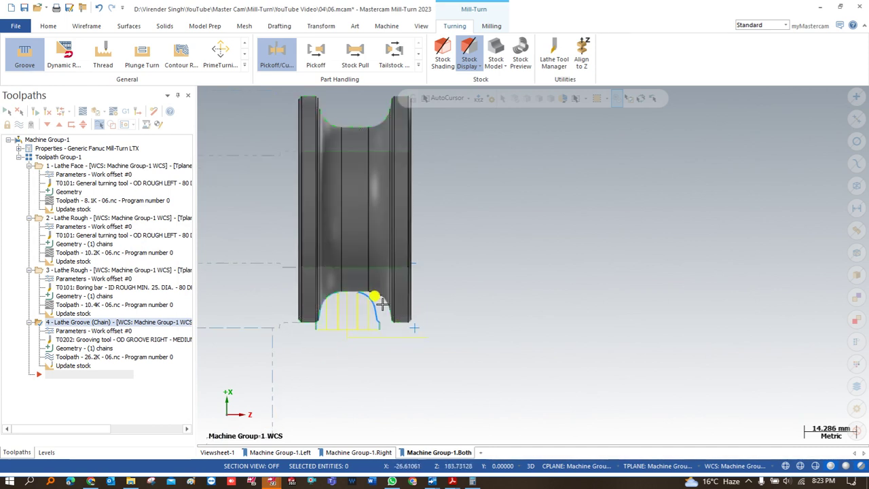
scroll(370, 285, down, 1)
scroll(364, 211, up, 1)
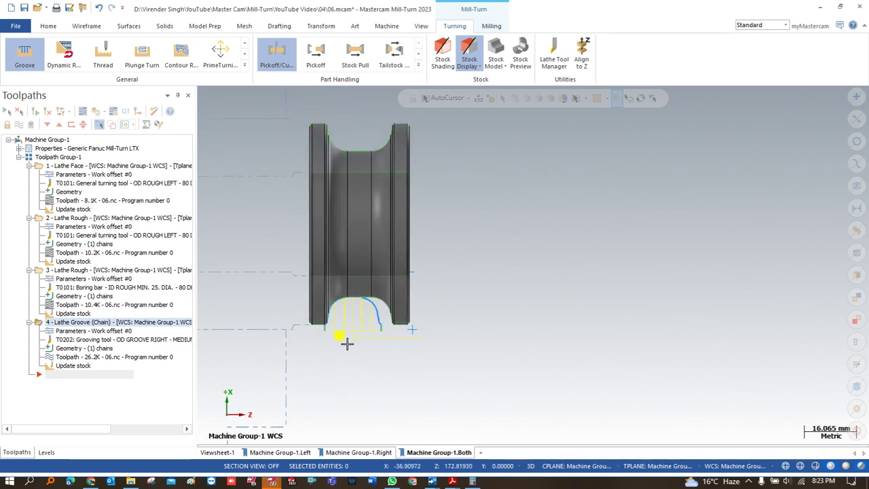
scroll(285, 266, up, 1)
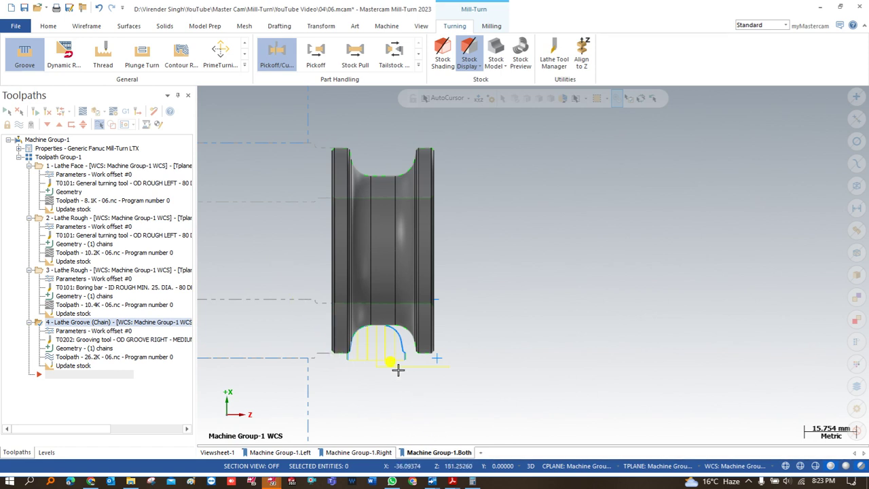
scroll(361, 188, down, 1)
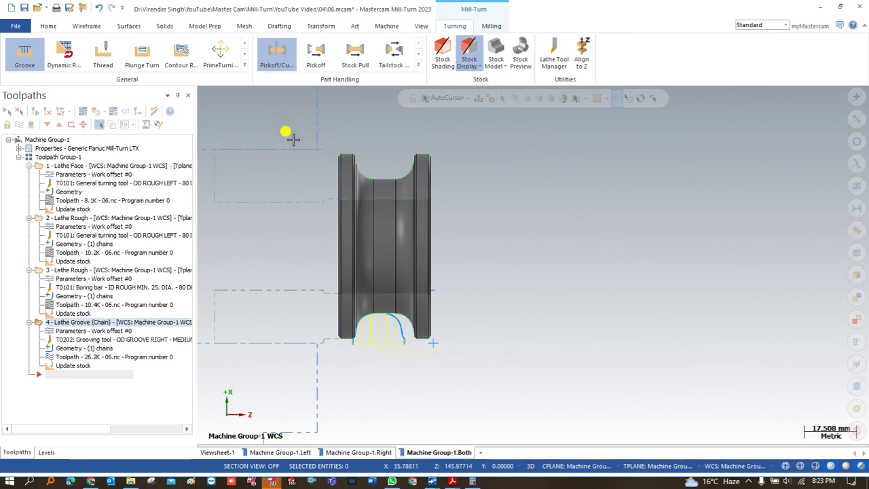
click(6, 111)
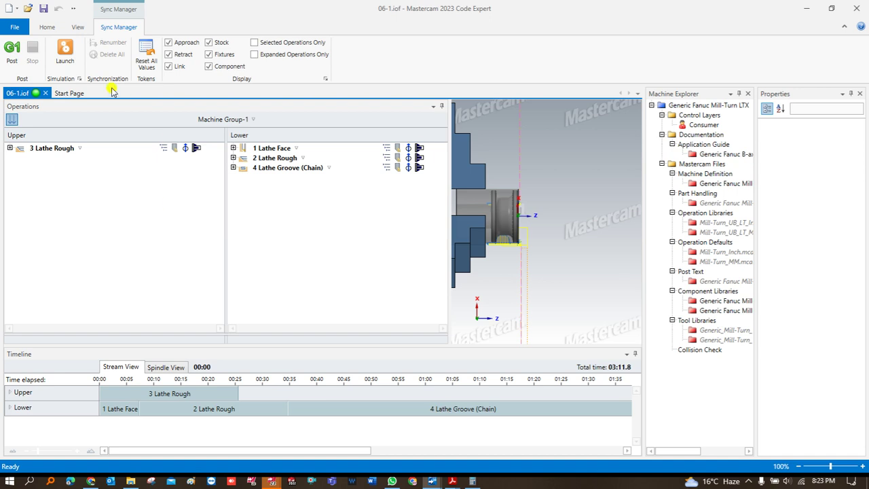
click(65, 53)
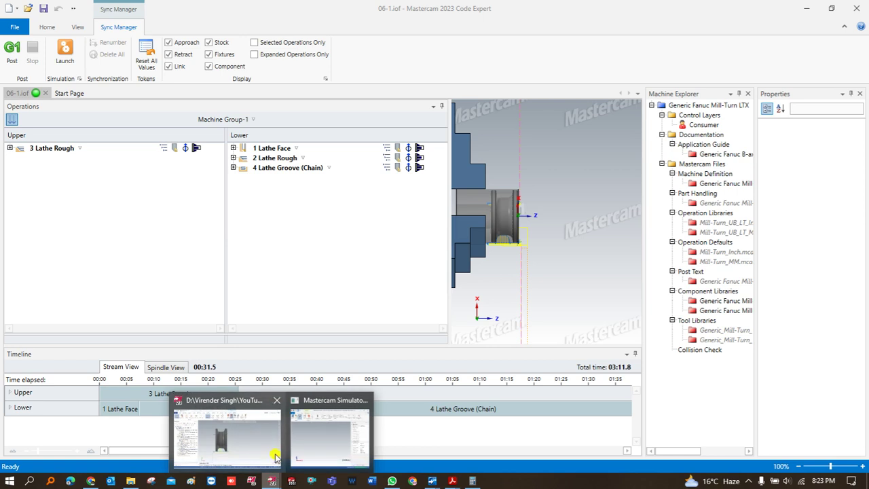
click(320, 468)
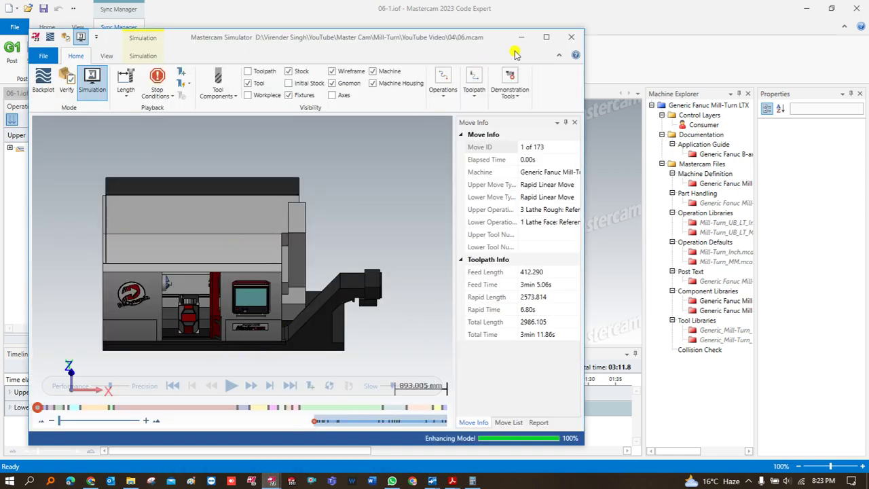
click(546, 37)
- Play the machine simulation and check how the upper and lower turrets move around the part on the left spindle
scroll(203, 310, up, 3)
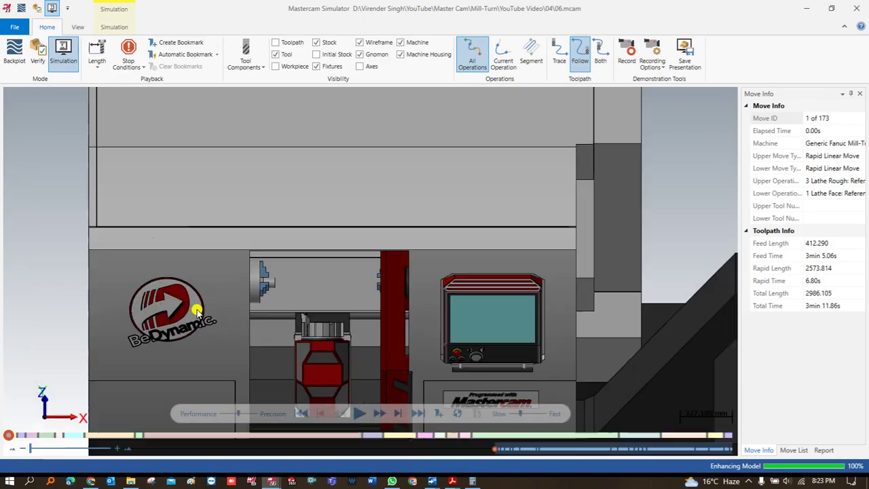
scroll(287, 295, down, 3)
scroll(281, 291, up, 5)
scroll(281, 258, up, 2)
scroll(278, 260, down, 3)
mouse_move(278, 261)
middle_down()
mouse_move(272, 264)
mouse_move(284, 270)
middle_up()
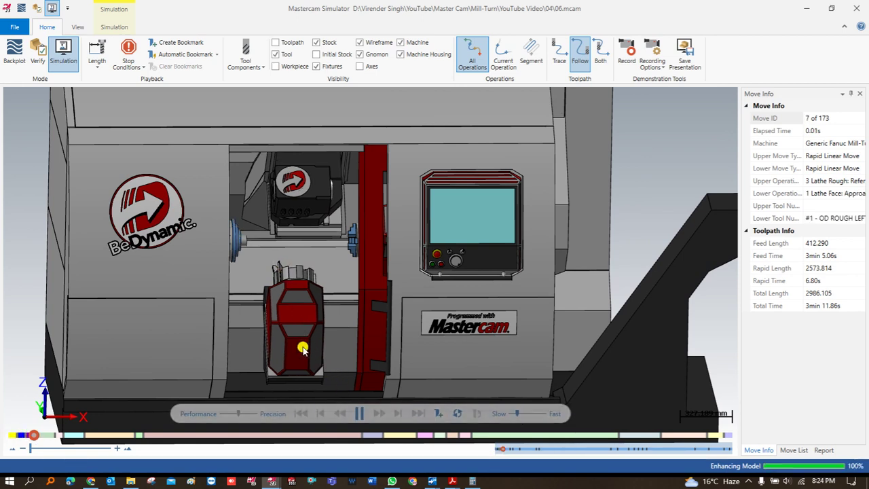
scroll(255, 261, up, 3)
scroll(258, 264, down, 3)
middle_drag(256, 258, 240, 247)
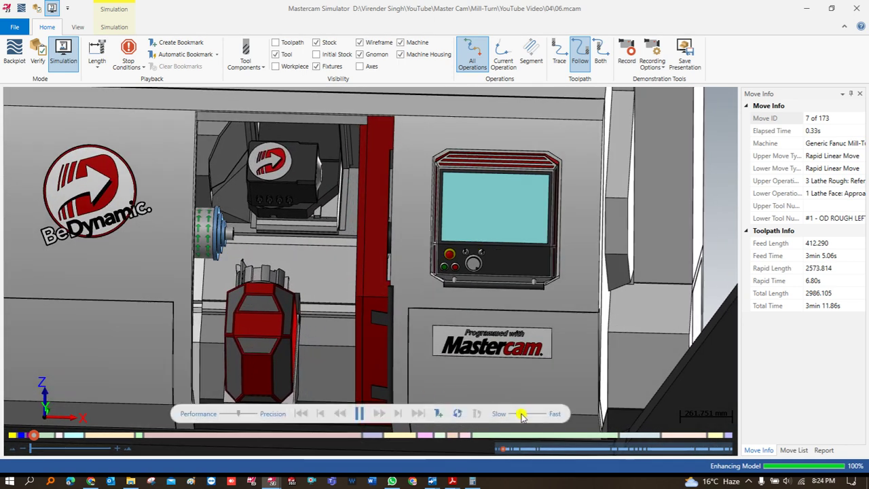
scroll(248, 253, up, 3)
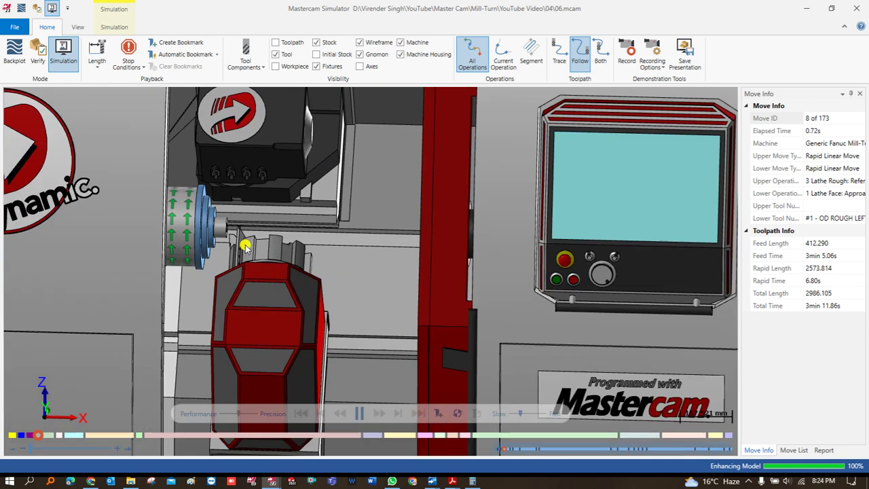
scroll(236, 250, down, 1)
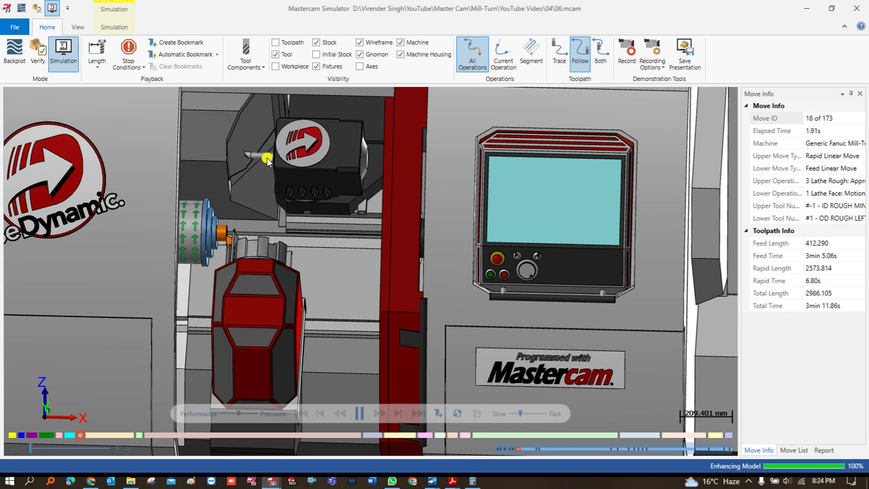
scroll(239, 225, up, 3)
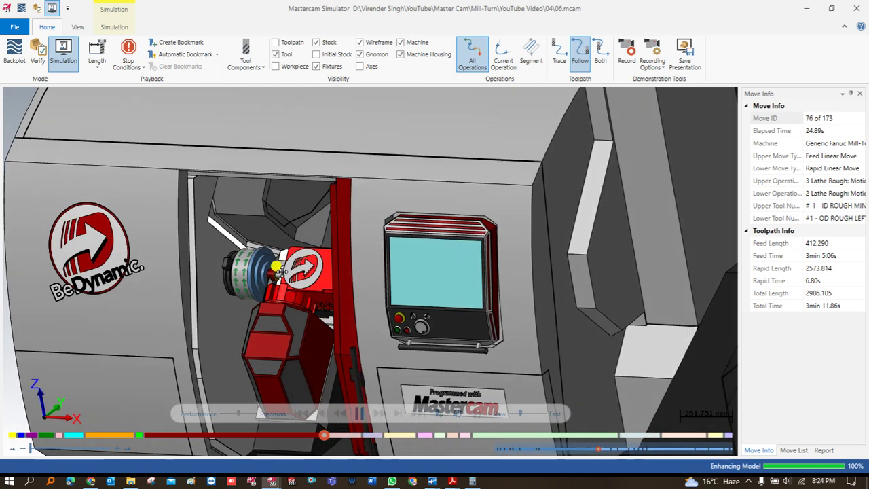
middle_drag(281, 272, 549, 177)
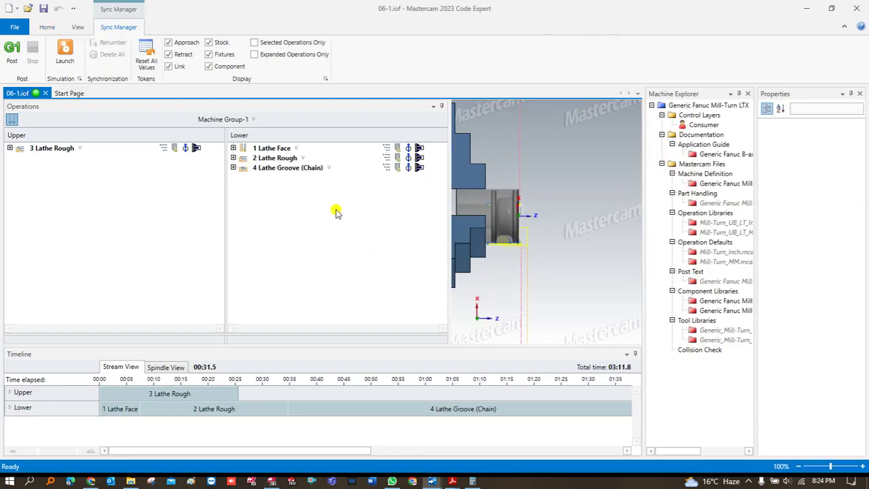
- Expand all operations and add a sync from the end of lower 2 Lathe Rough to the start of upper 3 Lathe Rough
click(240, 151)
right_click(241, 151)
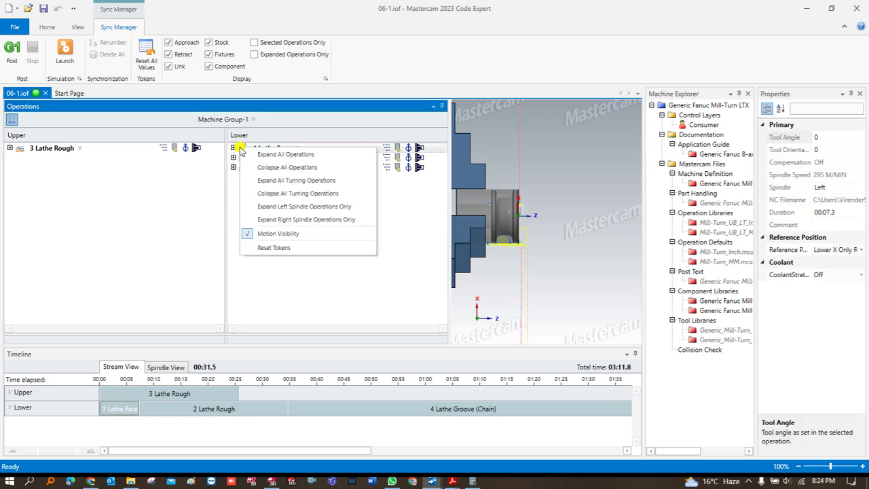
click(275, 155)
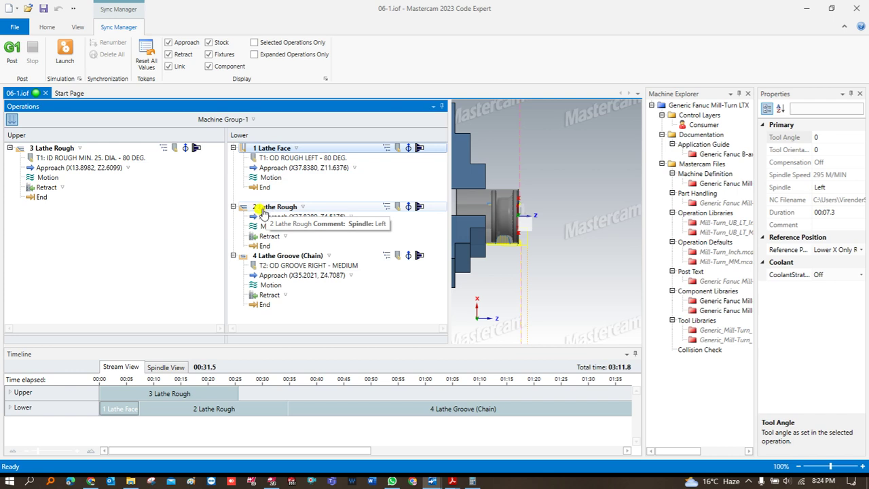
click(261, 246)
drag(257, 246, 77, 157)
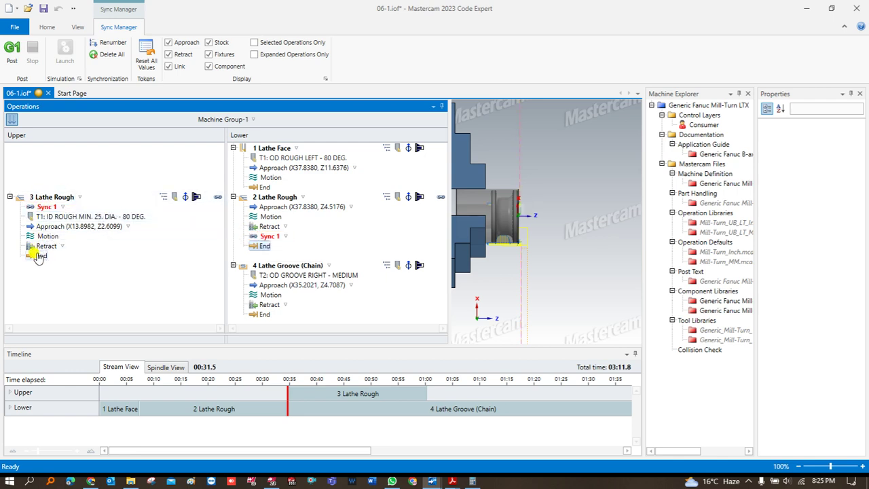
- Sync the end of upper 3 Lathe Rough to the start of lower 4 Lathe Groove (Chain)
drag(51, 244, 260, 275)
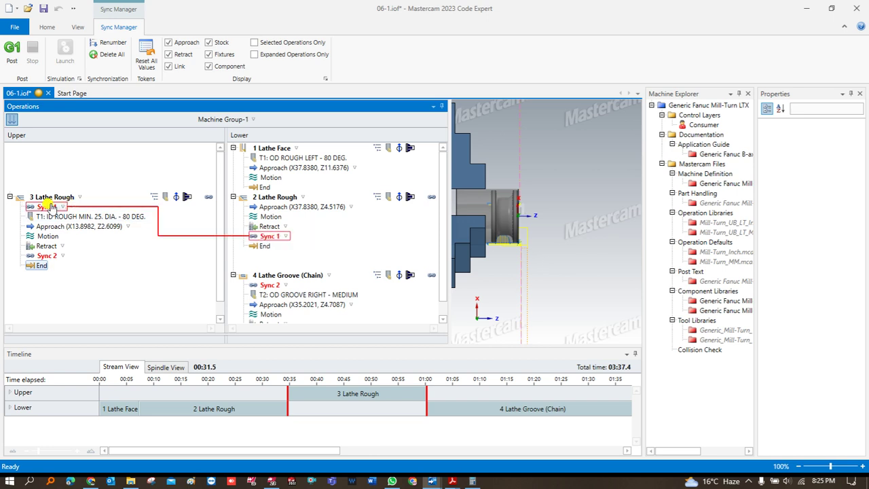
drag(42, 267, 231, 282)
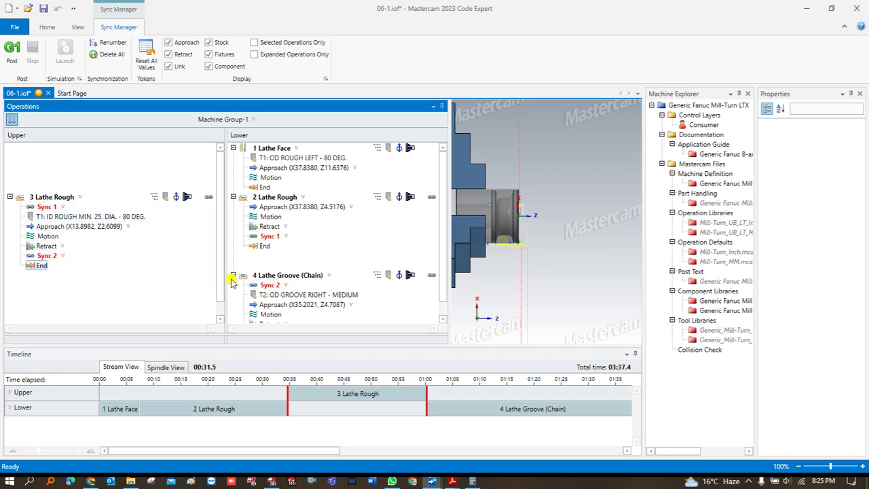
scroll(257, 284, down, 1)
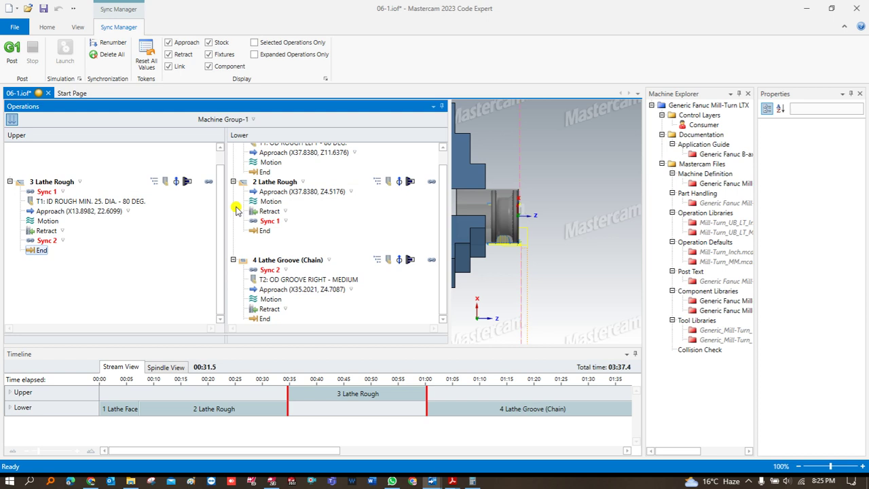
- Save the synchronized operations file and relaunch the machine simulation
click(43, 8)
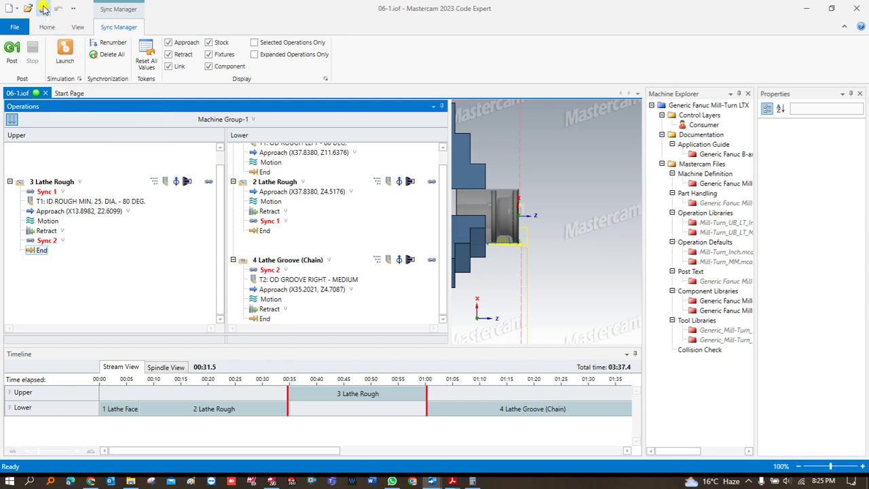
click(65, 51)
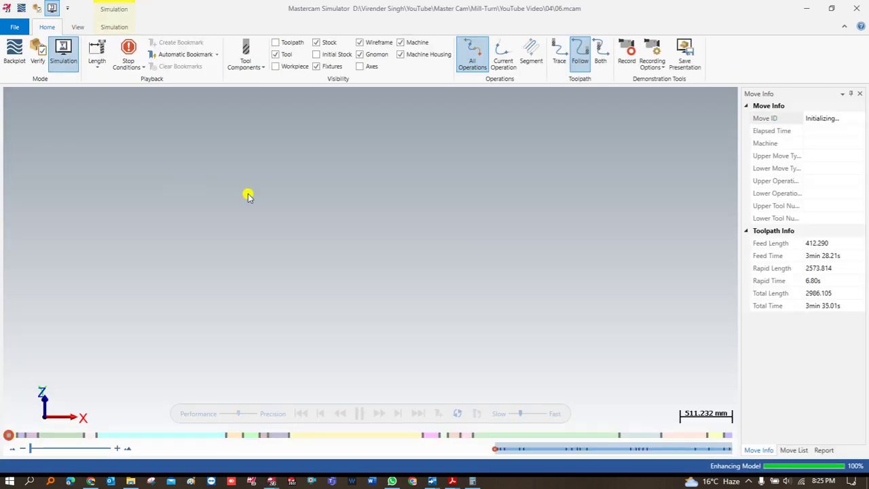
scroll(254, 188, down, 3)
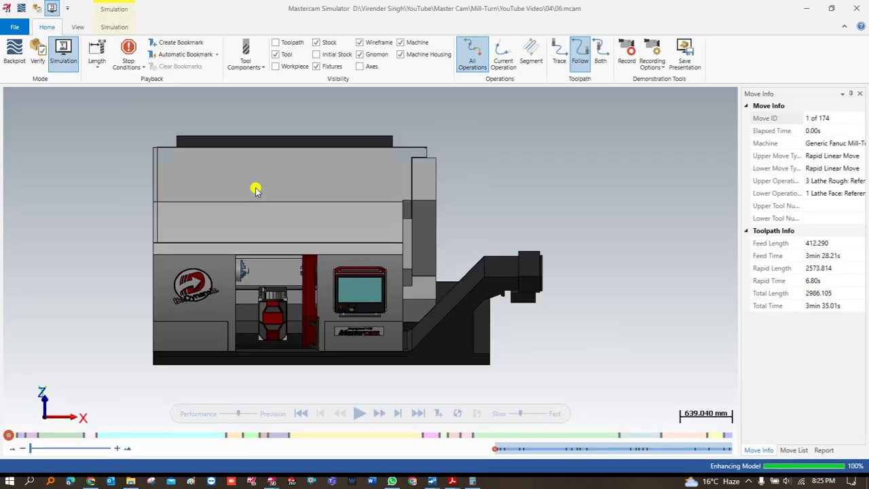
scroll(255, 268, down, 1)
middle_drag(254, 269, 260, 279)
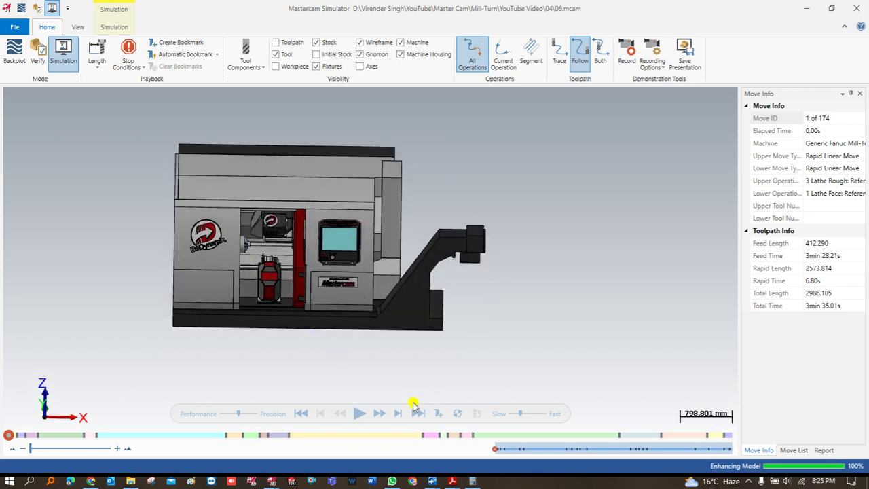
- Play the synchronized simulation and watch the lower turret face and outer-rough the part
click(360, 413)
scroll(272, 268, up, 3)
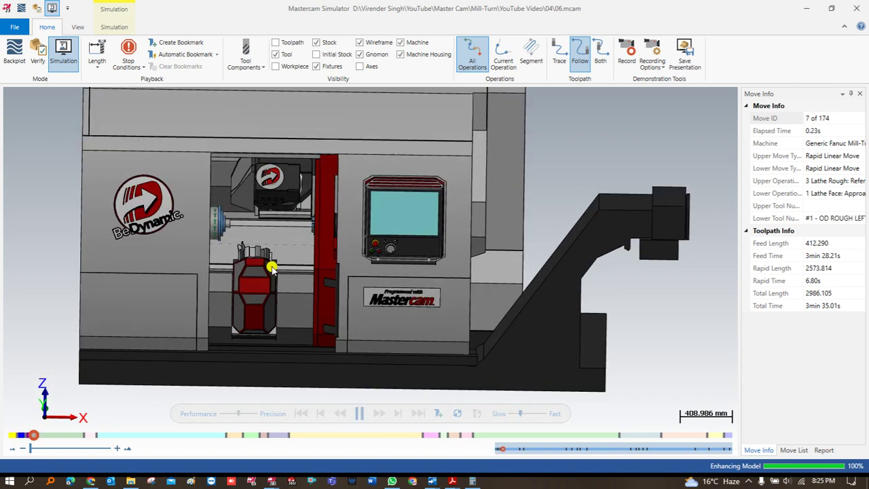
scroll(272, 268, up, 4)
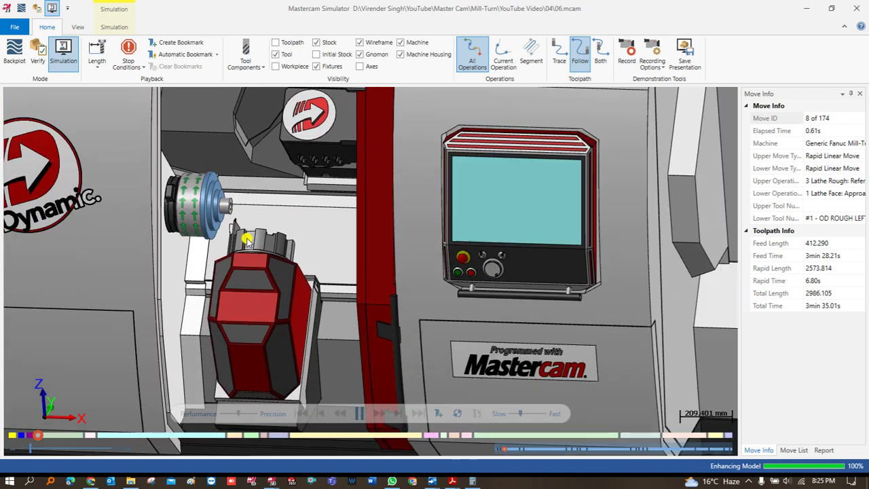
scroll(237, 224, up, 3)
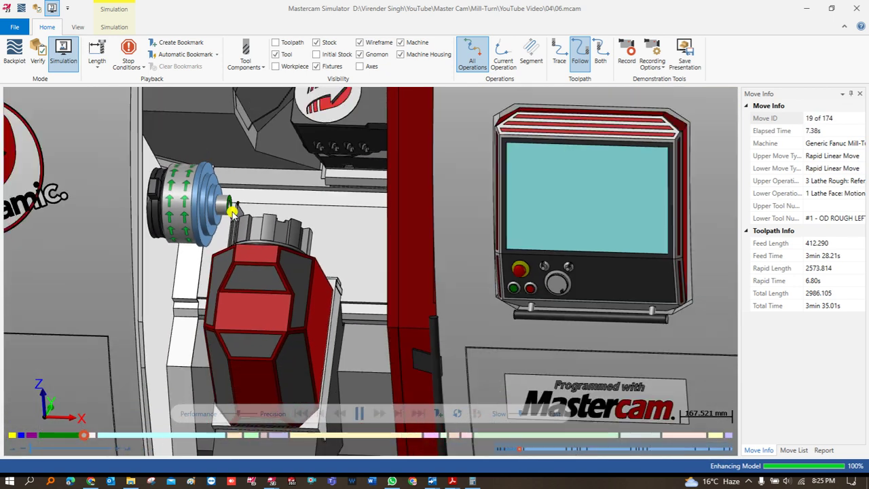
scroll(230, 215, up, 2)
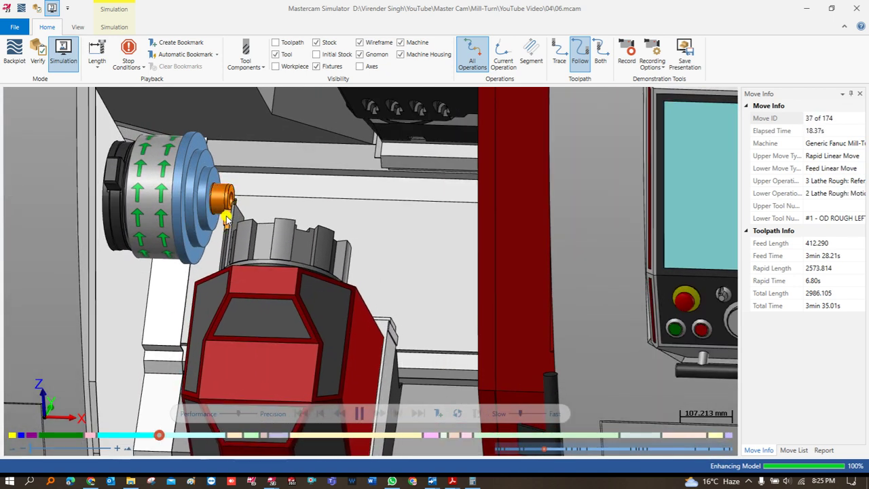
scroll(227, 216, down, 2)
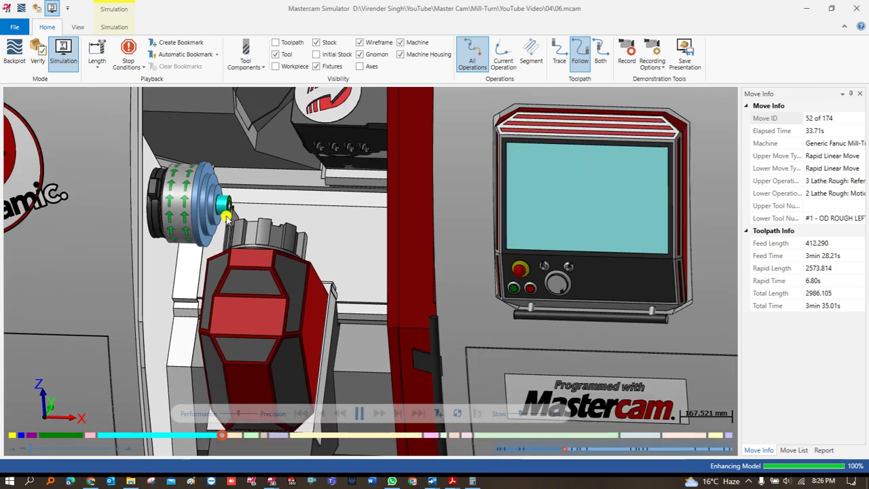
scroll(227, 217, up, 2)
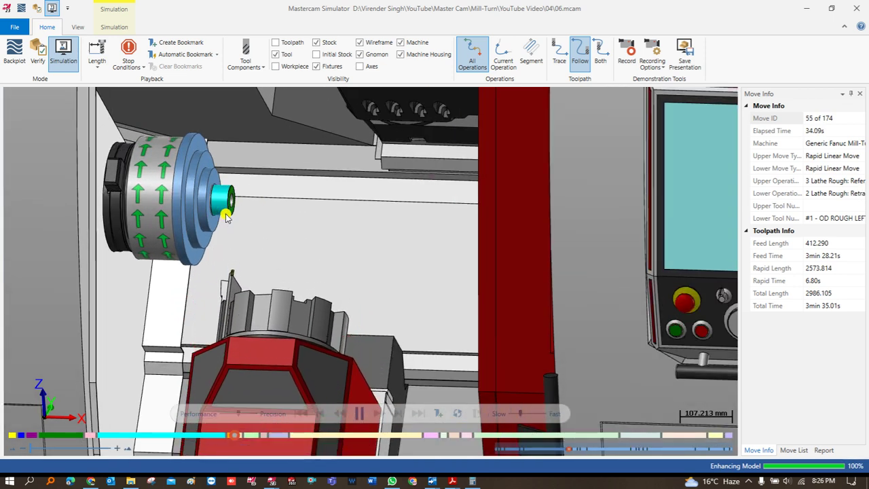
scroll(227, 216, down, 3)
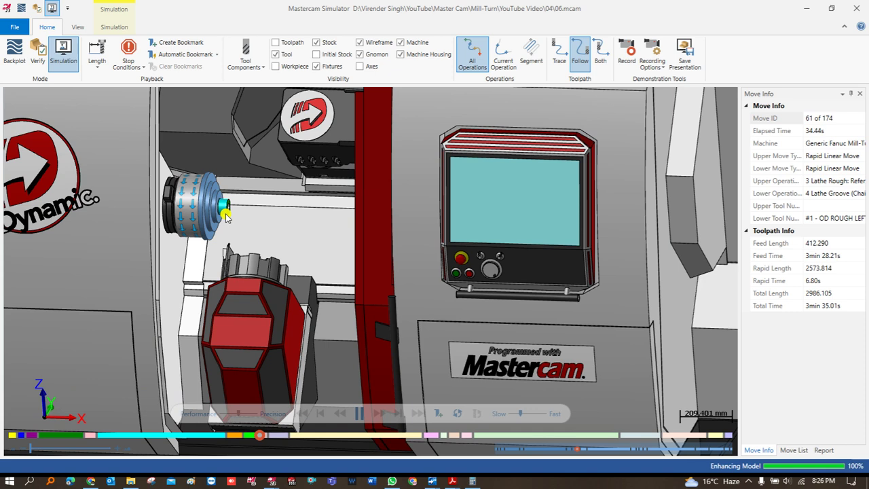
- Follow the upper turret's bore roughing and the lower turret's grooving in close-up as the simulation runs
scroll(226, 216, down, 1)
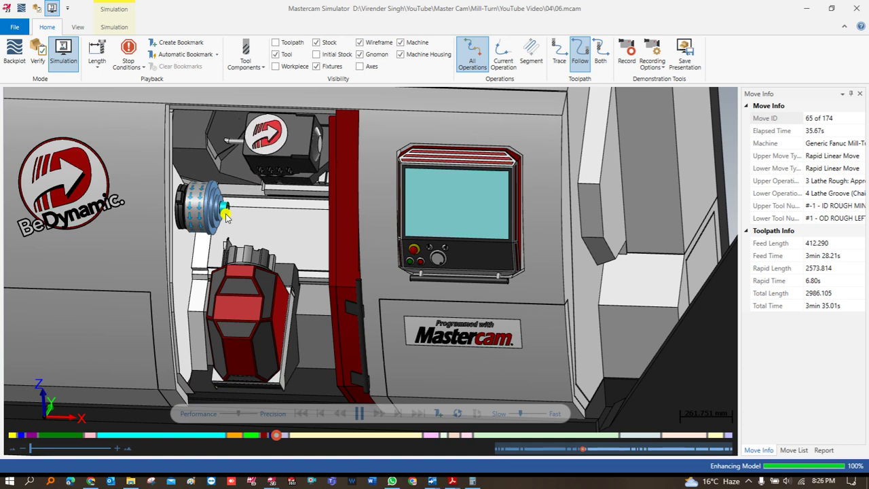
scroll(227, 216, up, 2)
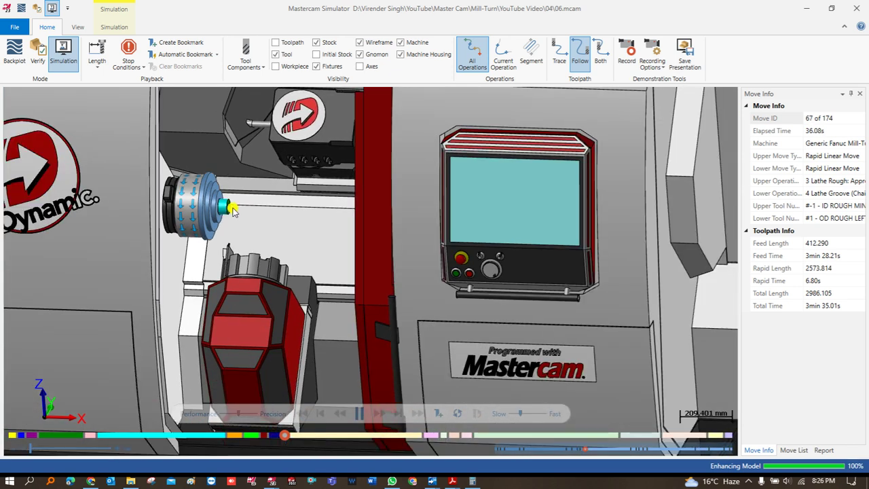
scroll(233, 211, up, 3)
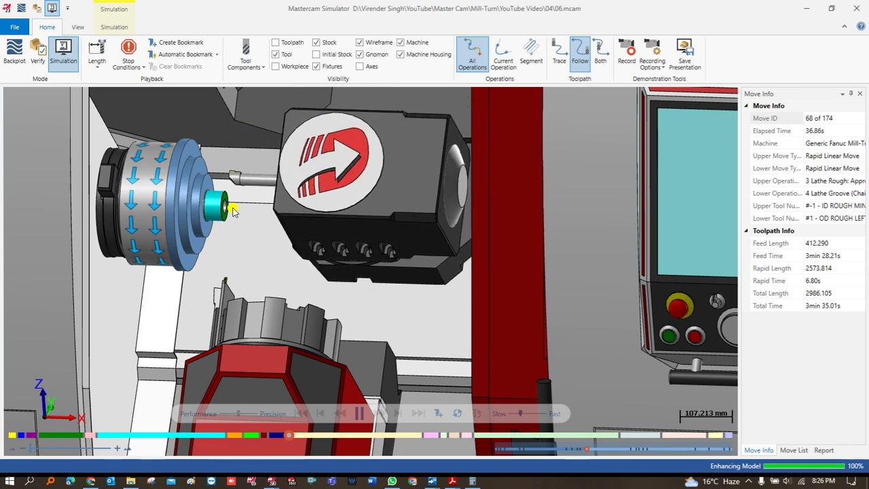
scroll(233, 211, up, 3)
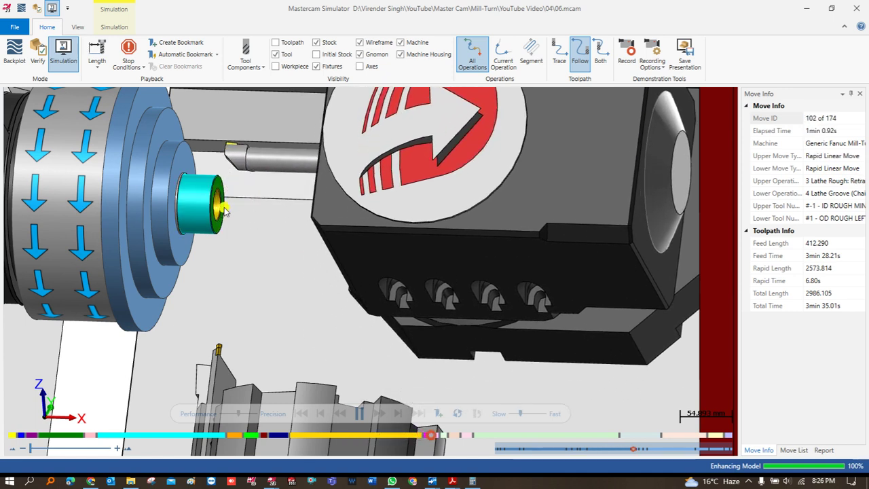
scroll(226, 211, down, 3)
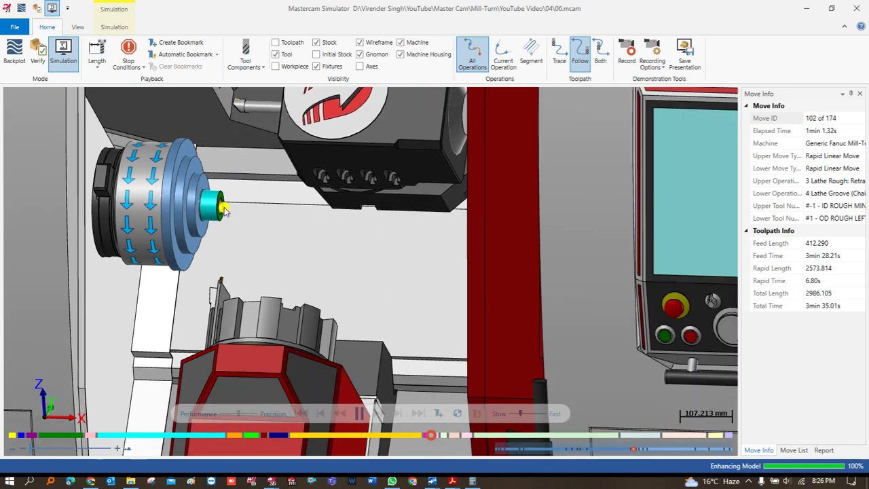
scroll(226, 212, down, 3)
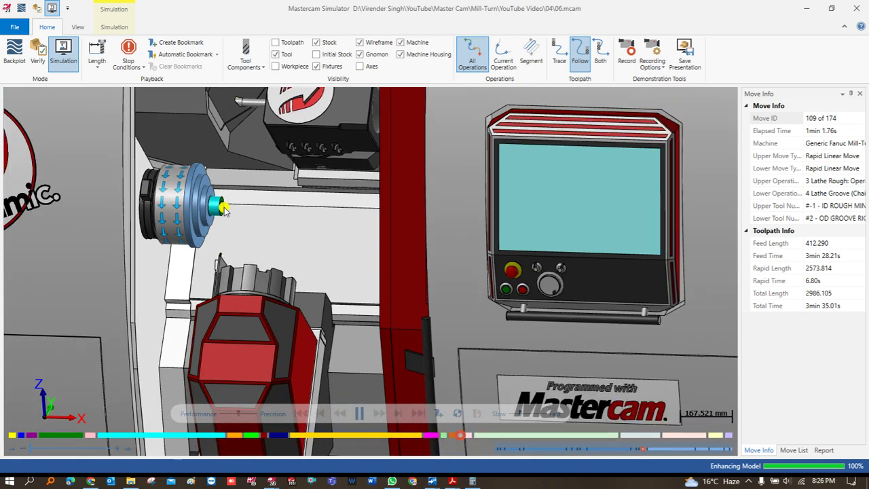
scroll(226, 212, up, 5)
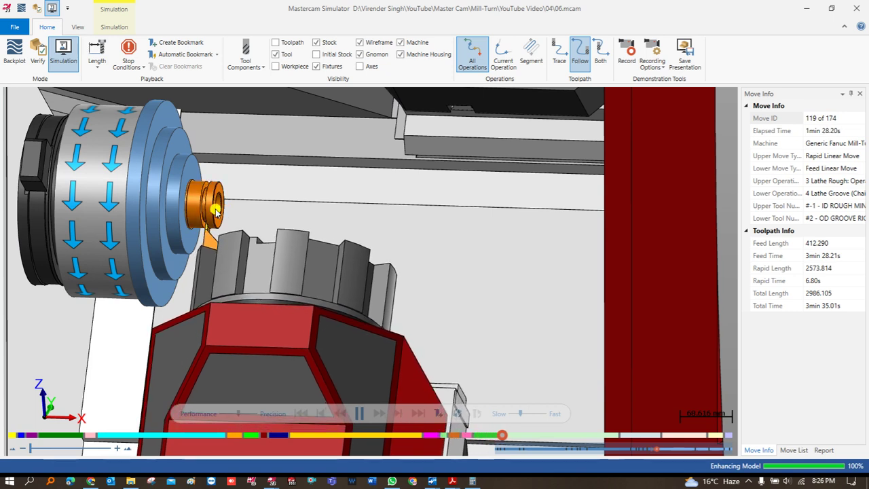
scroll(219, 213, up, 2)
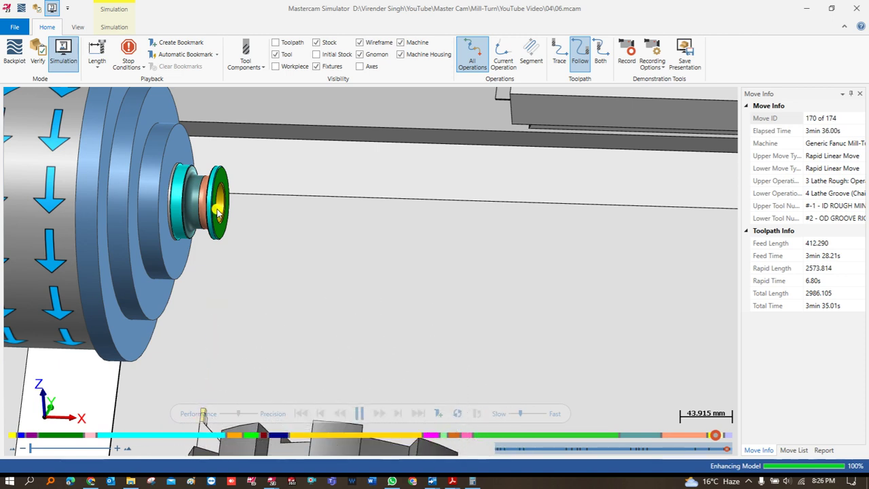
- Examine the machined pulley in the left chuck, both turrets and the empty right spindle chuck
scroll(203, 212, up, 5)
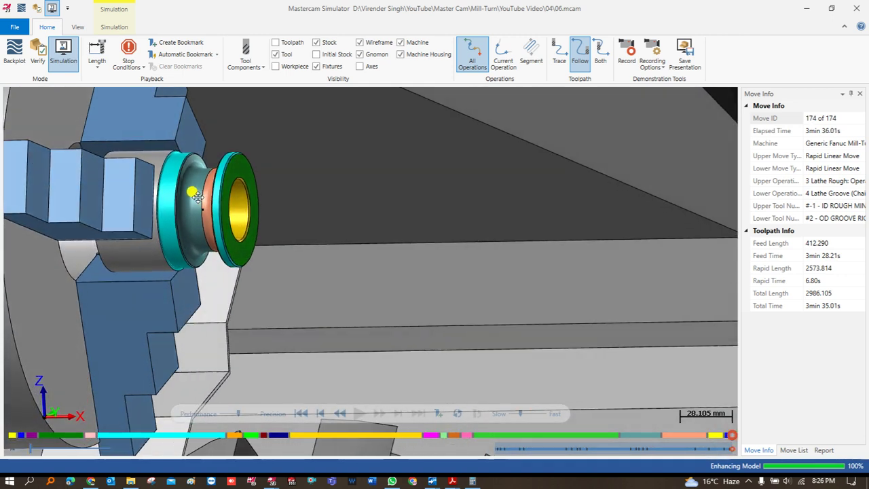
middle_drag(197, 197, 197, 209)
scroll(197, 208, down, 5)
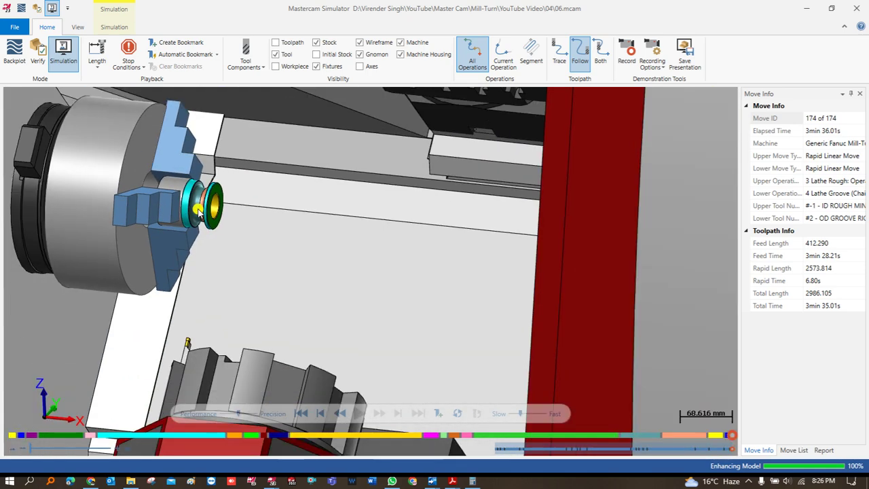
scroll(180, 209, down, 4)
mouse_move(226, 214)
middle_down()
mouse_move(233, 192)
mouse_move(235, 200)
middle_up()
scroll(241, 212, down, 2)
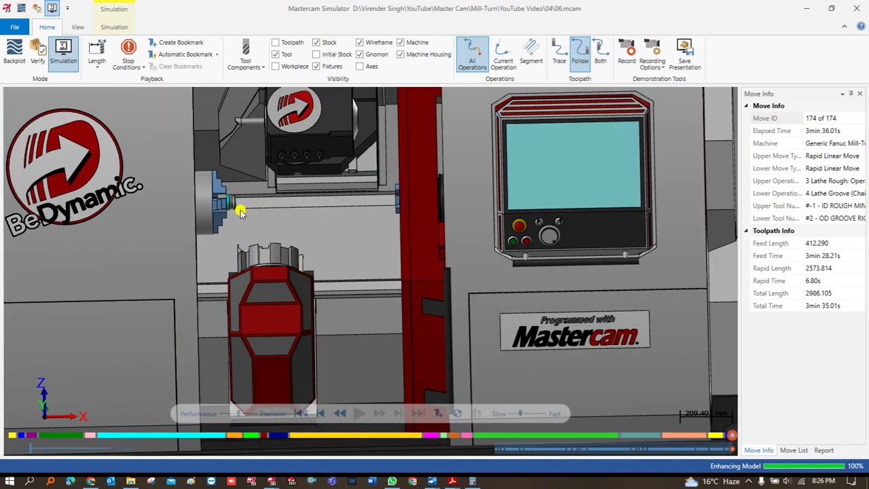
scroll(241, 212, up, 2)
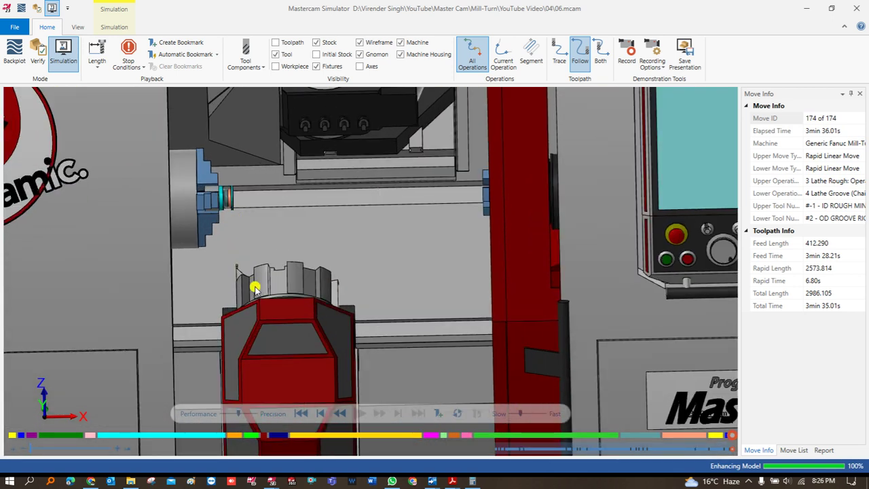
scroll(262, 300, down, 3)
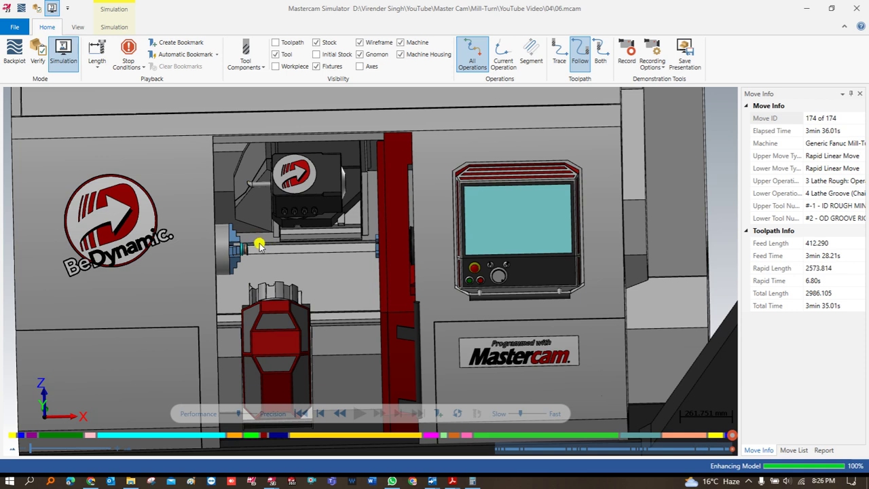
scroll(250, 251, up, 4)
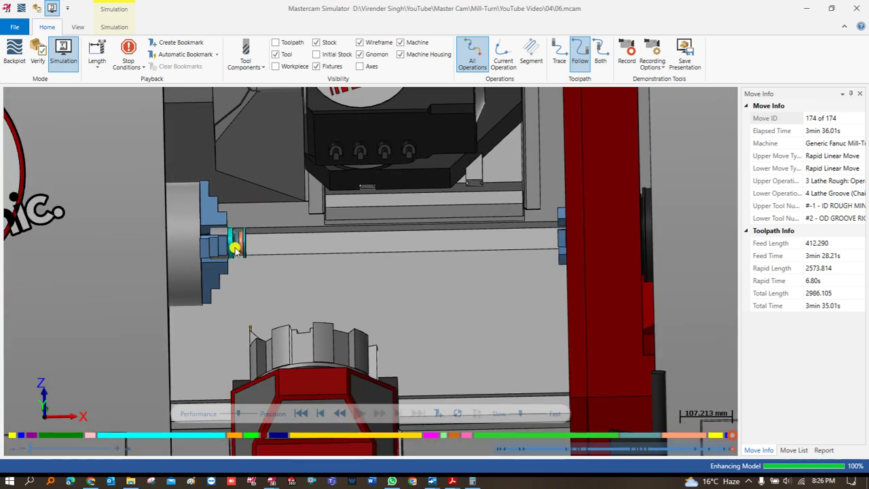
scroll(235, 250, down, 2)
middle_drag(385, 252, 400, 246)
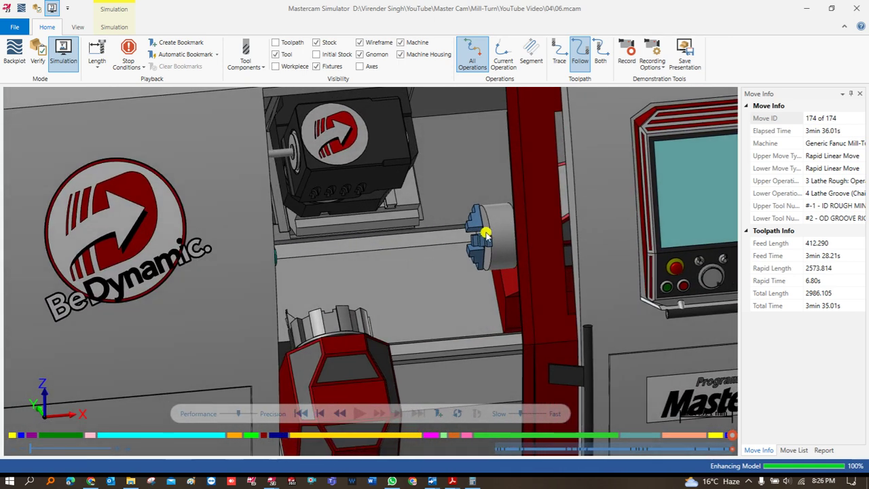